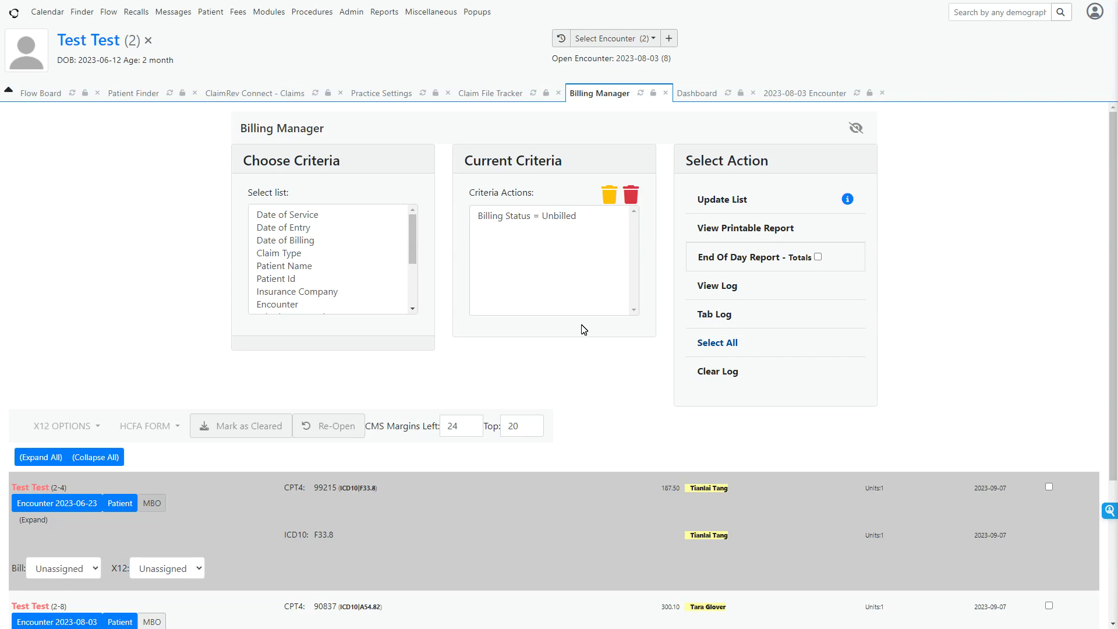
scroll(540, 346, "down", 5)
scroll(541, 346, "up", 5)
scroll(540, 348, "down", 4)
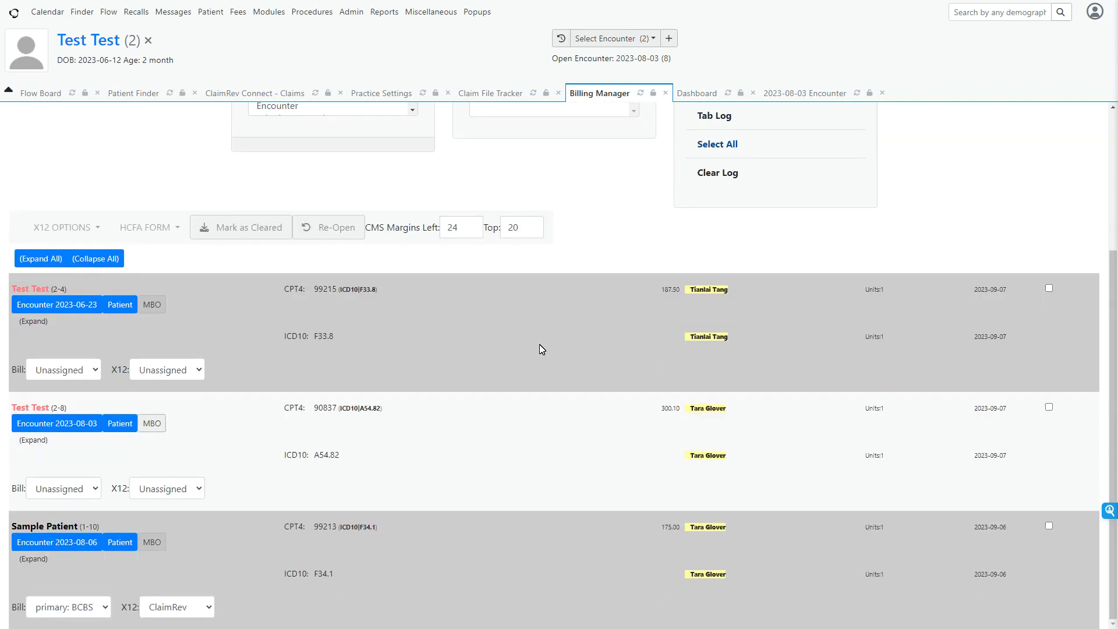
scroll(493, 459, "up", 4)
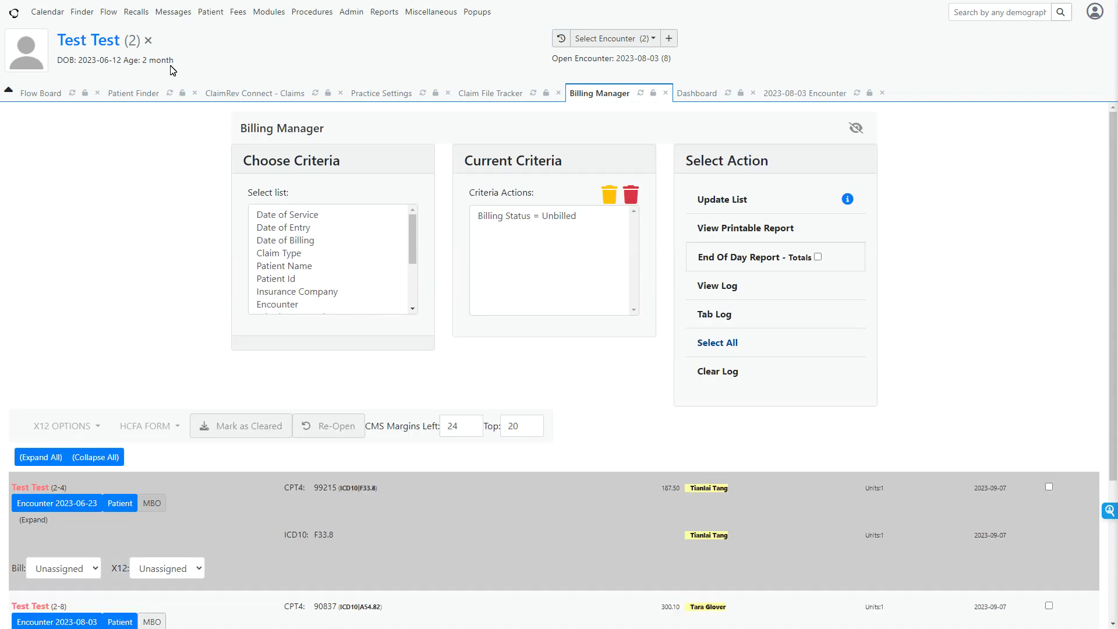
Close the current patient chart, then reopen the test patient's record and show the visit history.
left_click(148, 40)
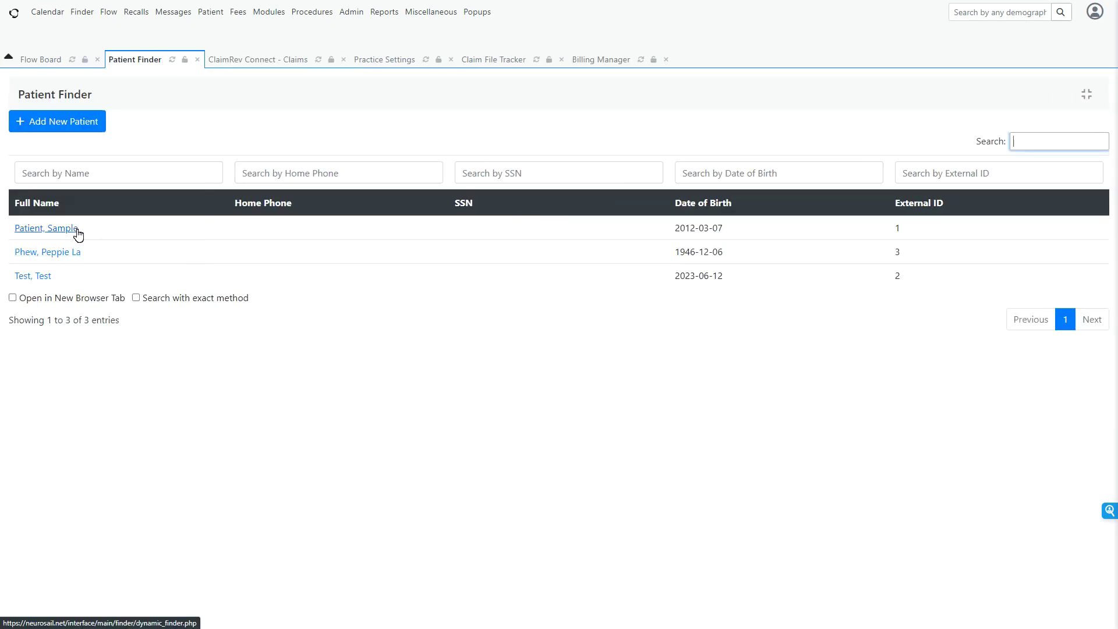
left_click(50, 281)
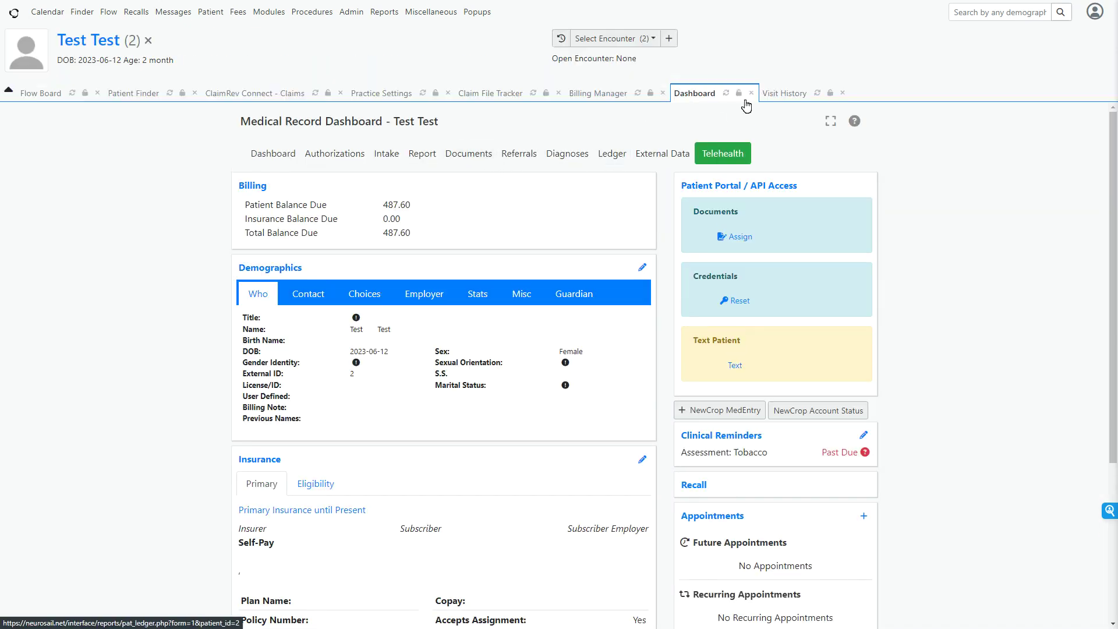
left_click(784, 93)
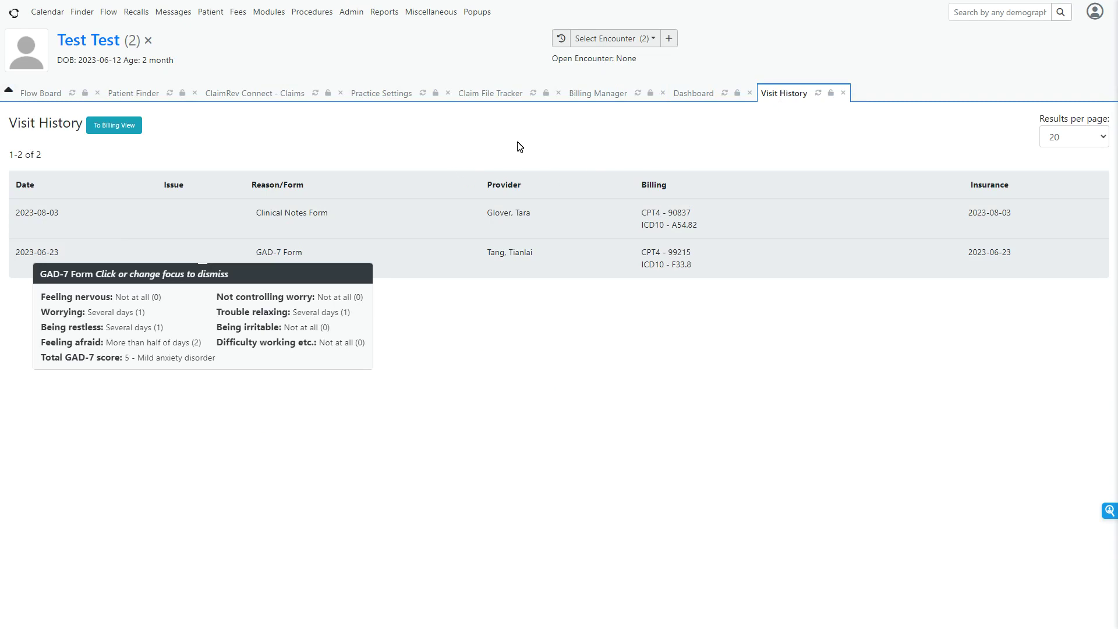
Create and save a new encounter with visit category Psychological Testing, reason "Testing claims" and POS code 11: Office.
left_click(669, 38)
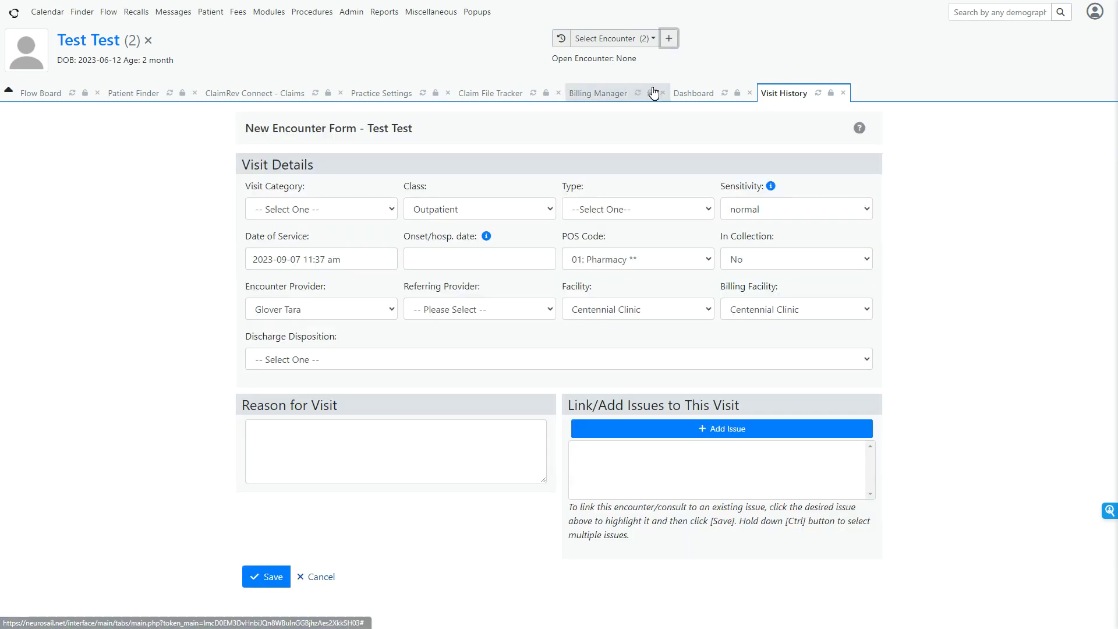
left_click(313, 209)
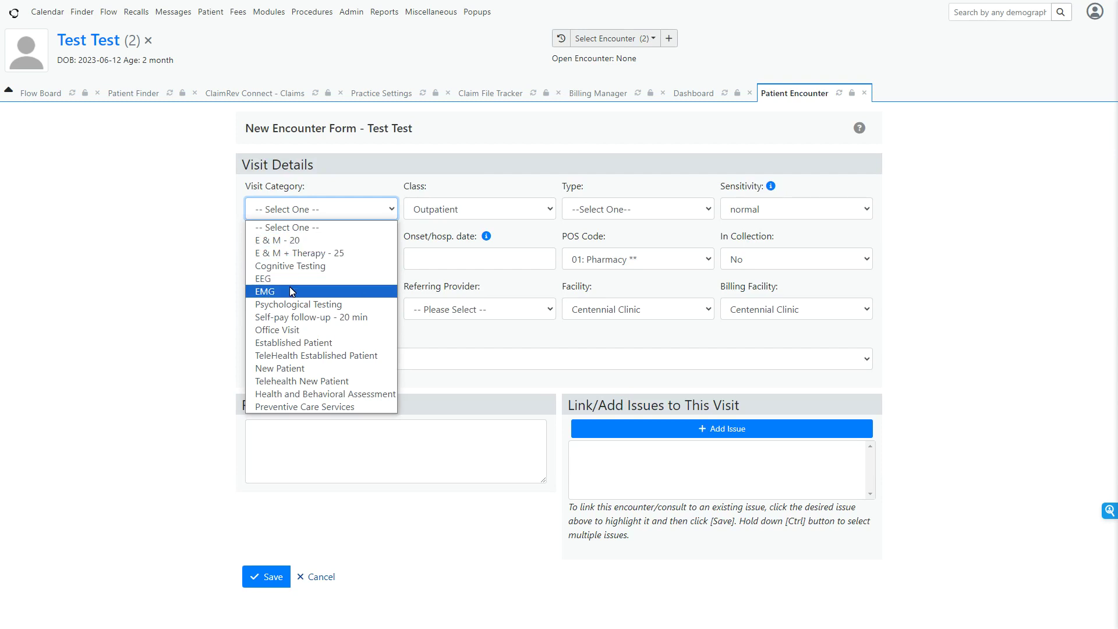
left_click(310, 305)
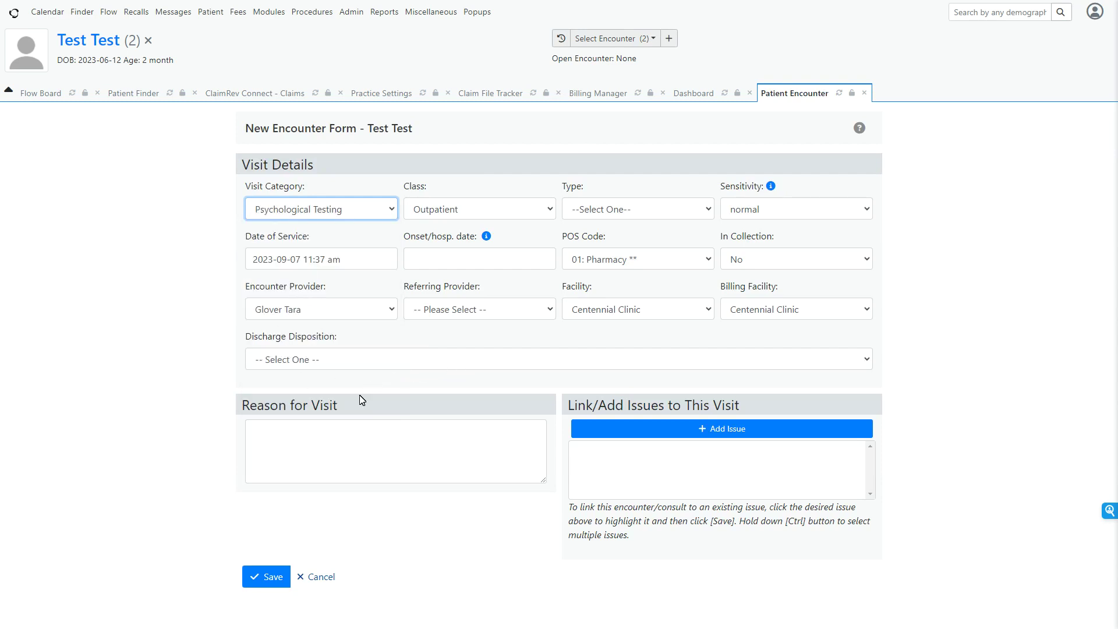
left_click(319, 436)
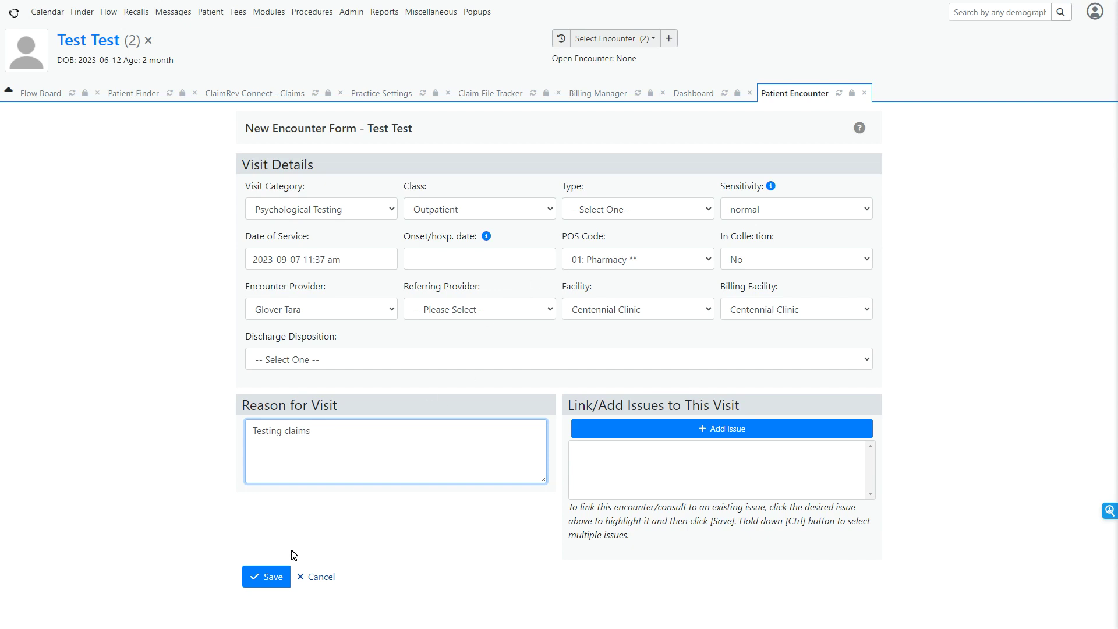
left_click(640, 264)
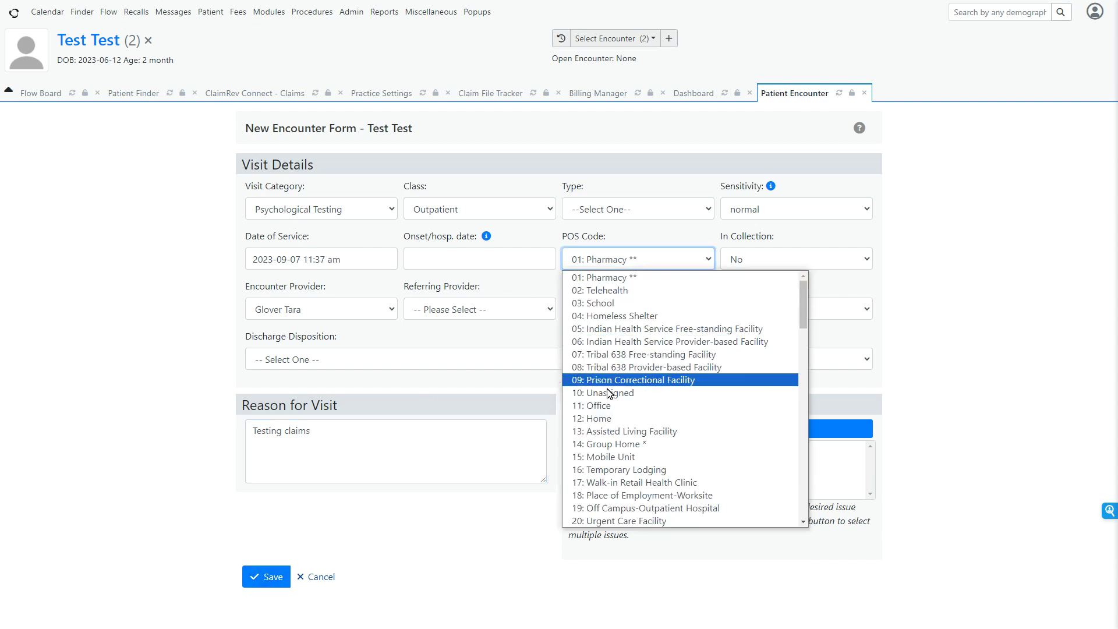
left_click(641, 402)
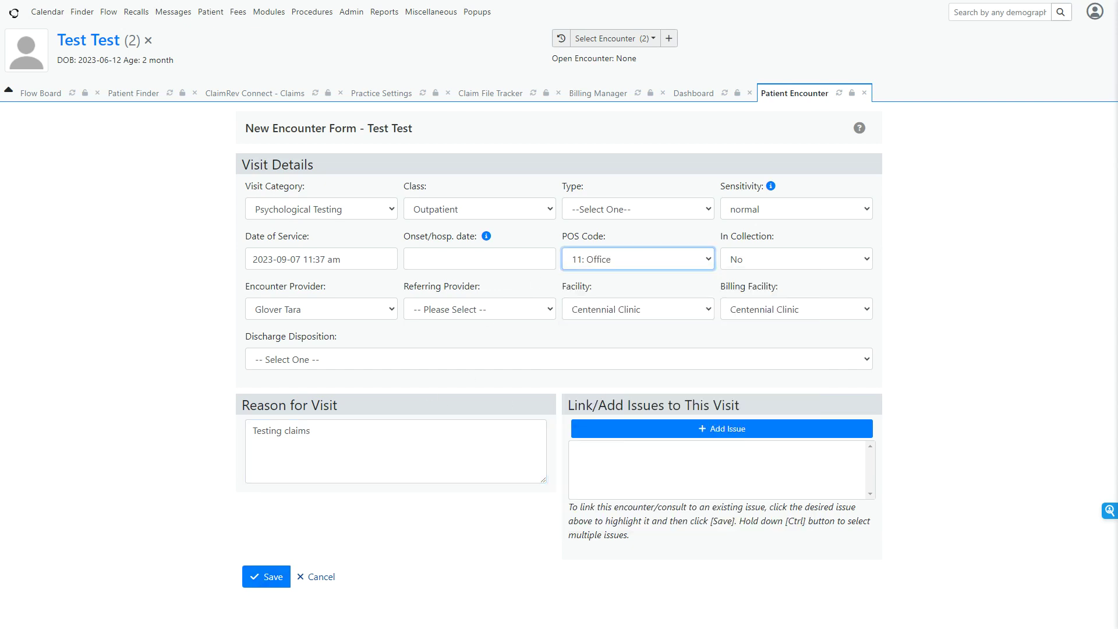
left_click(269, 580)
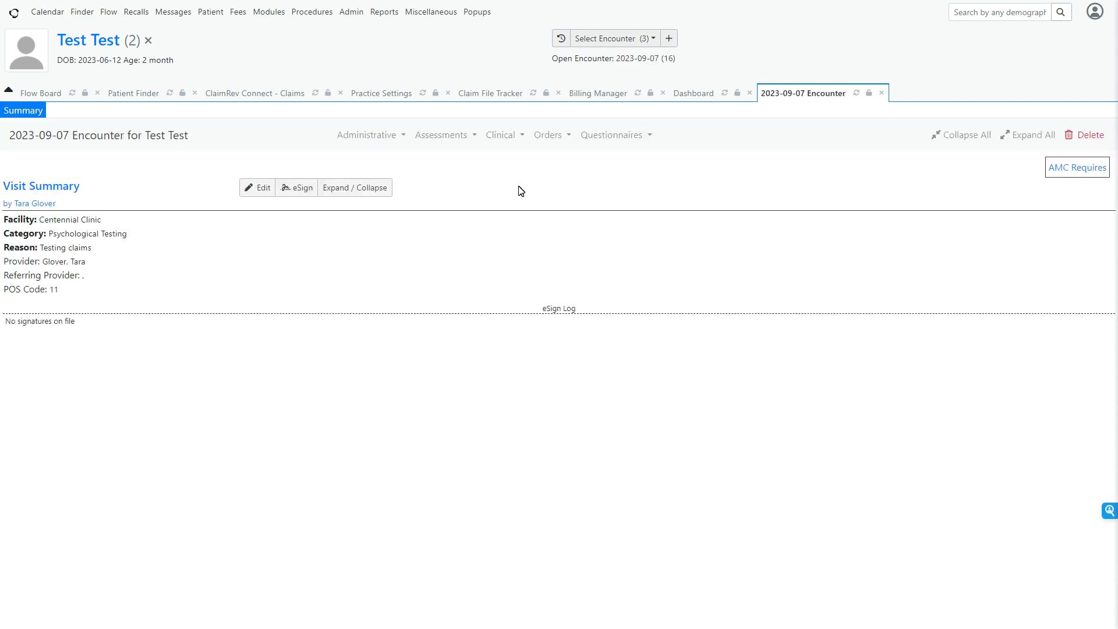
Add a PHQ-9 assessment to the encounter, answering question 1 Several days, question 2 Not at all, and question 3 More than half the days.
left_click(454, 142)
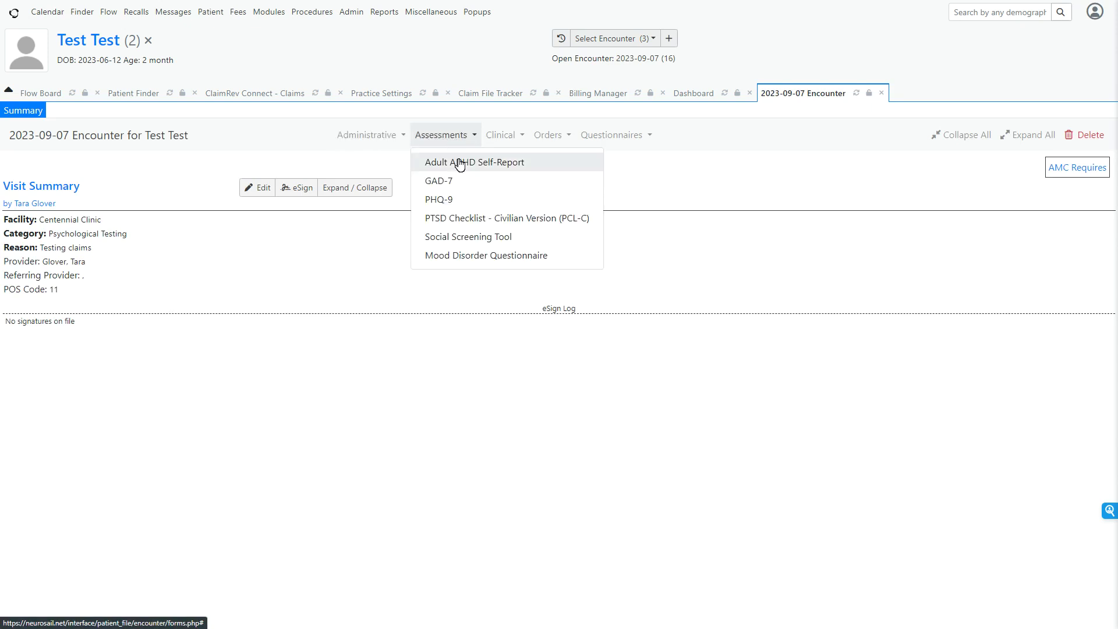
left_click(457, 202)
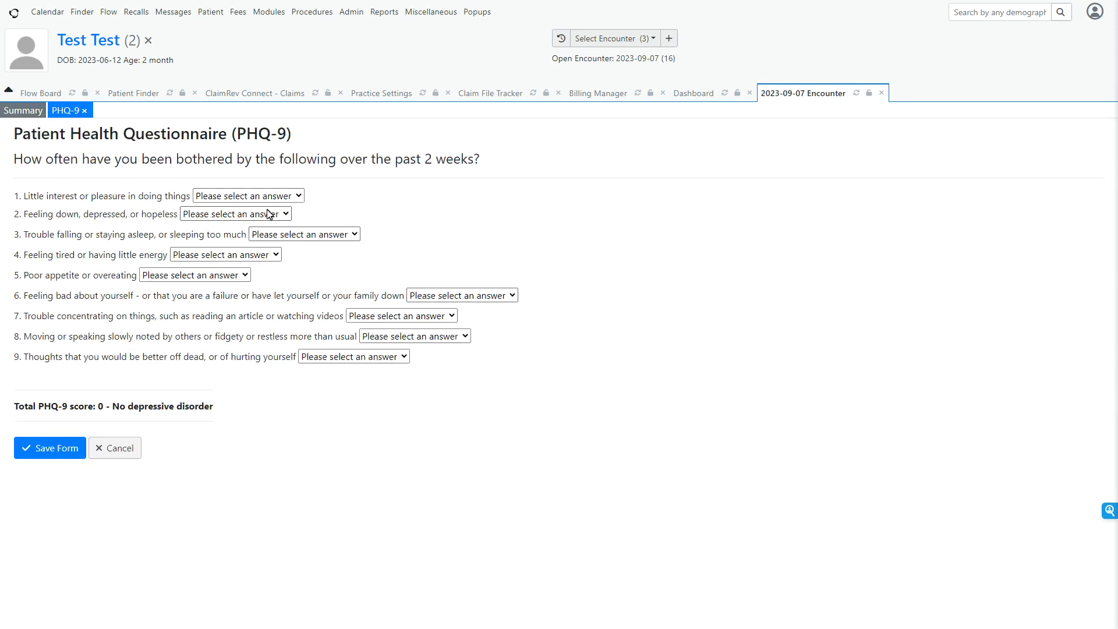
left_click(261, 197)
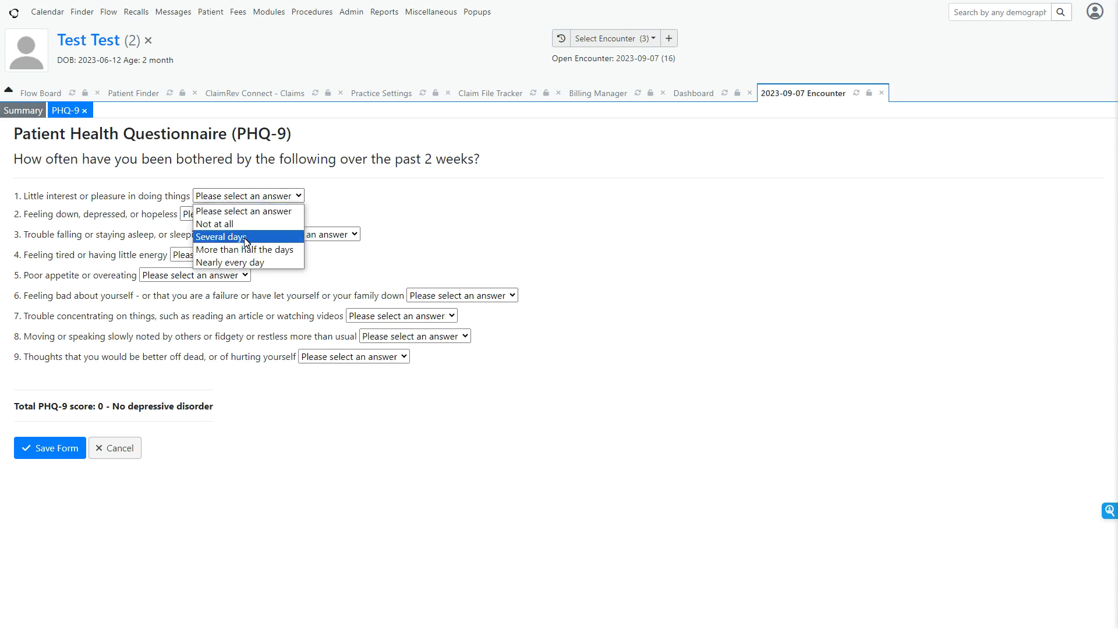
left_click(245, 237)
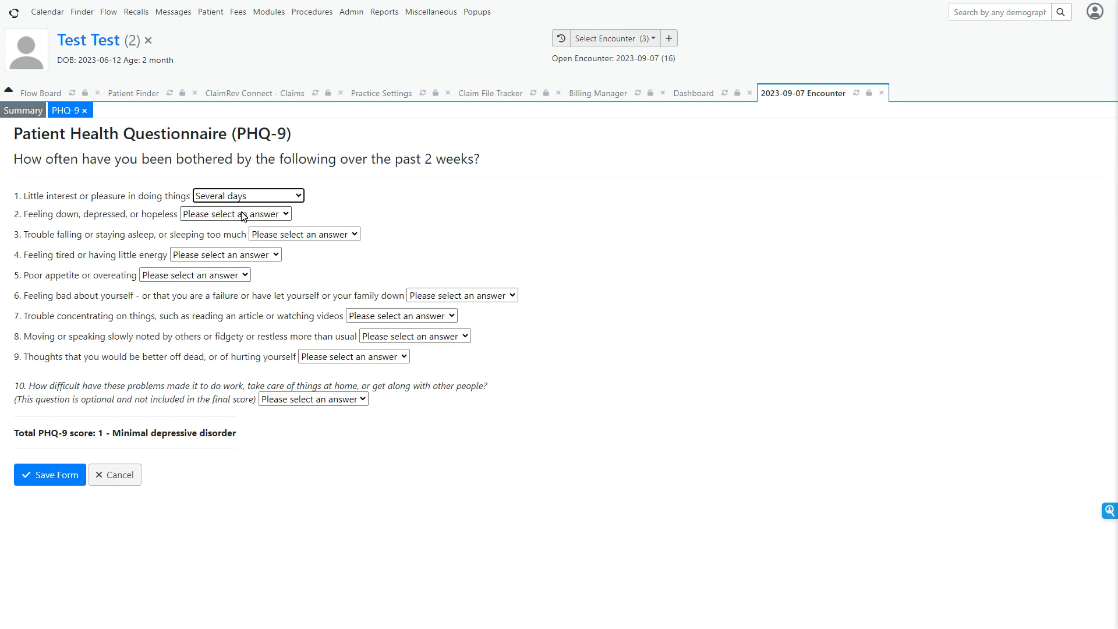
left_click(245, 214)
left_click(235, 241)
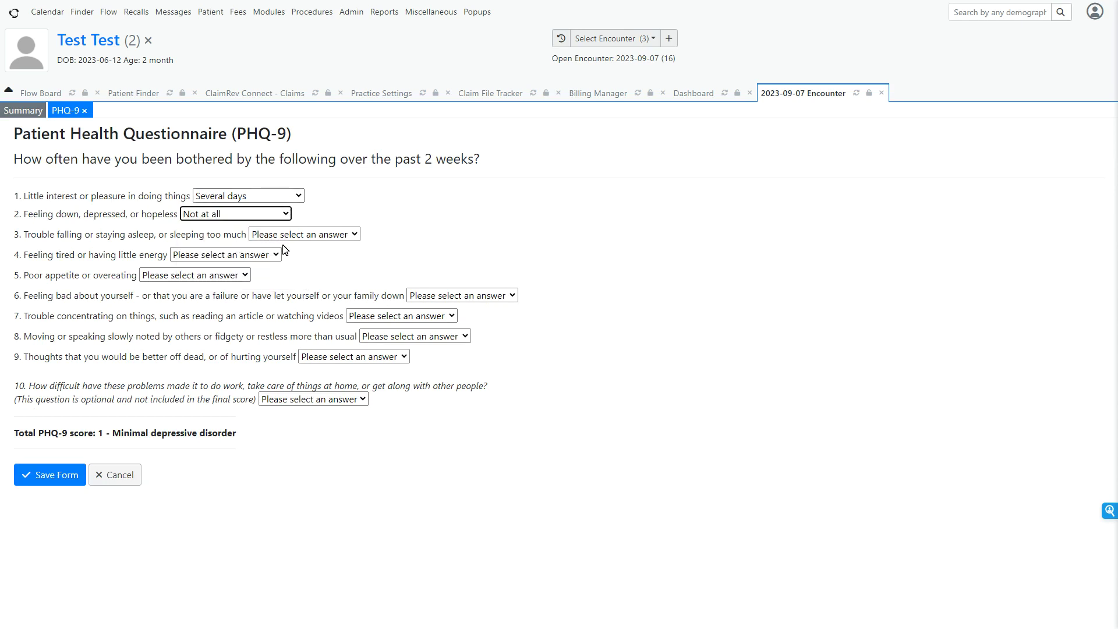
left_click(284, 234)
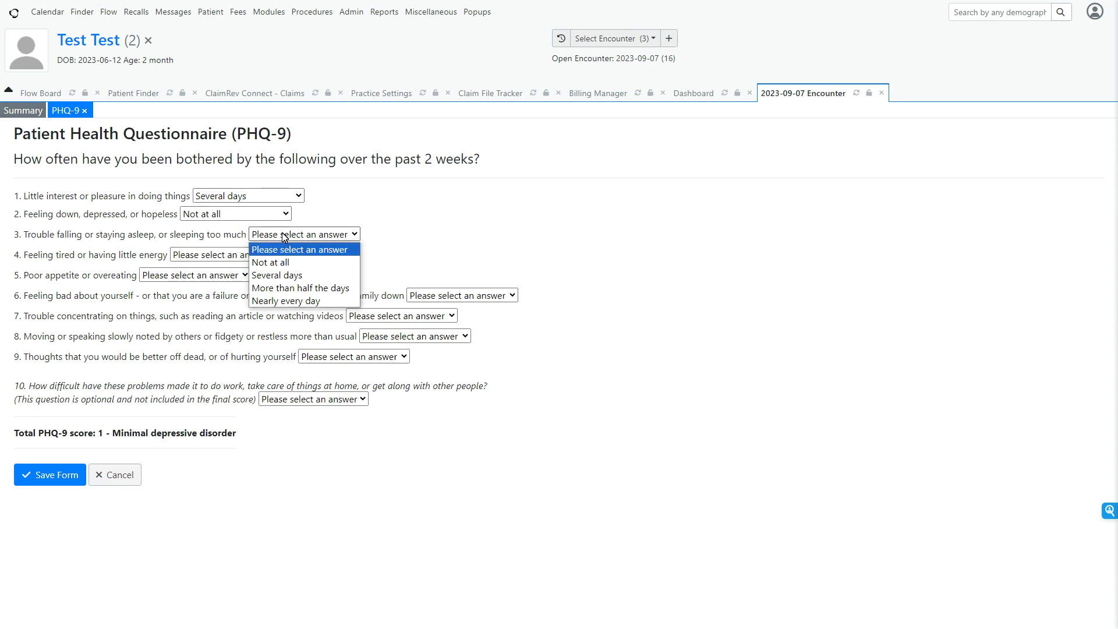
left_click(306, 289)
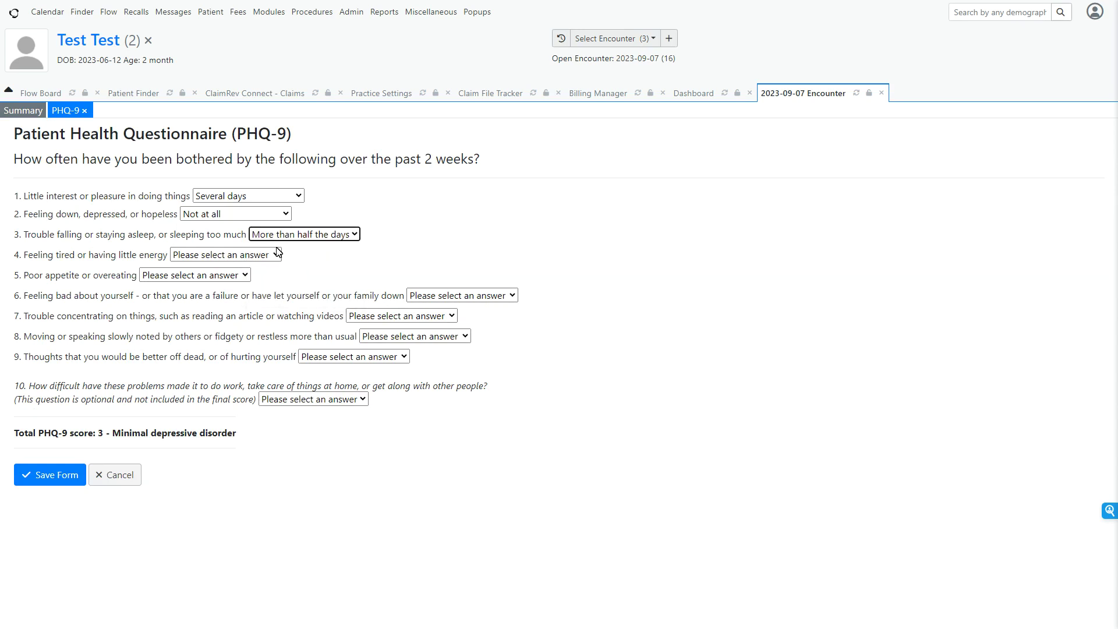
Answer PHQ-9 question 4 with Nearly every day and questions 5 and 6 with Not at all.
left_click(253, 256)
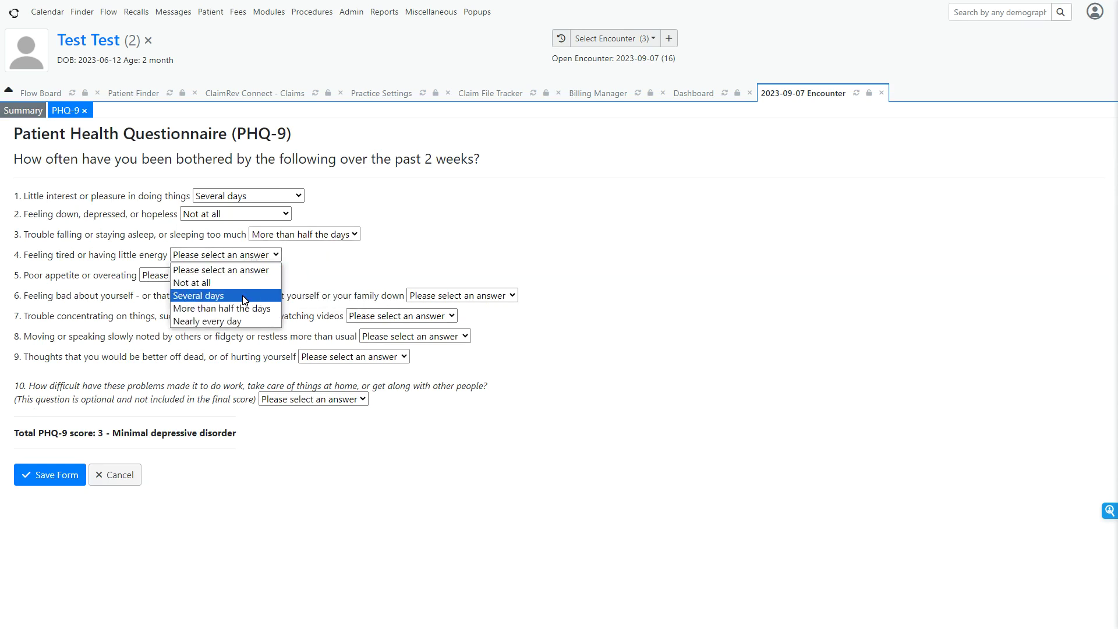
left_click(242, 322)
left_click(226, 275)
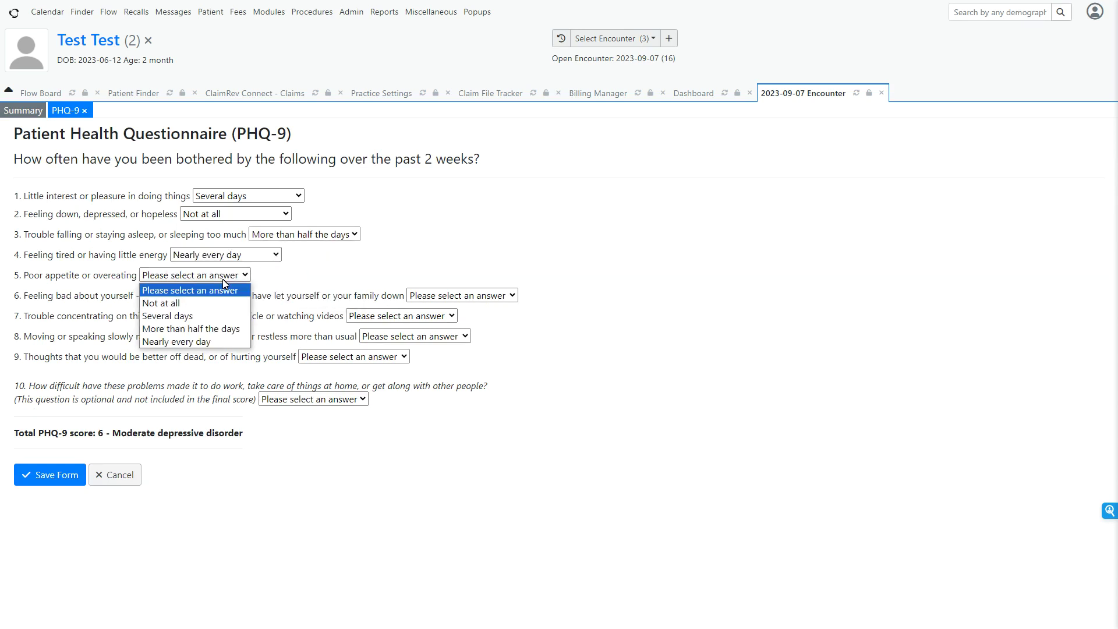
left_click(224, 302)
left_click(442, 295)
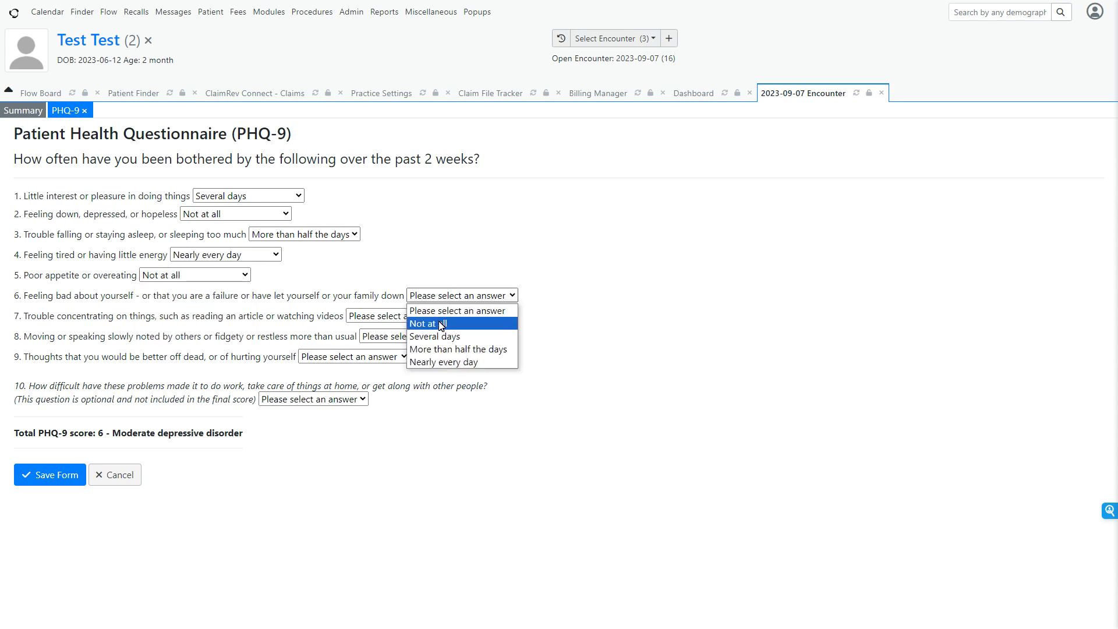
left_click(427, 323)
Answer PHQ-9 question 7 with Several days, question 8 with Not at all, and question 9 with More than half the days.
left_click(392, 317)
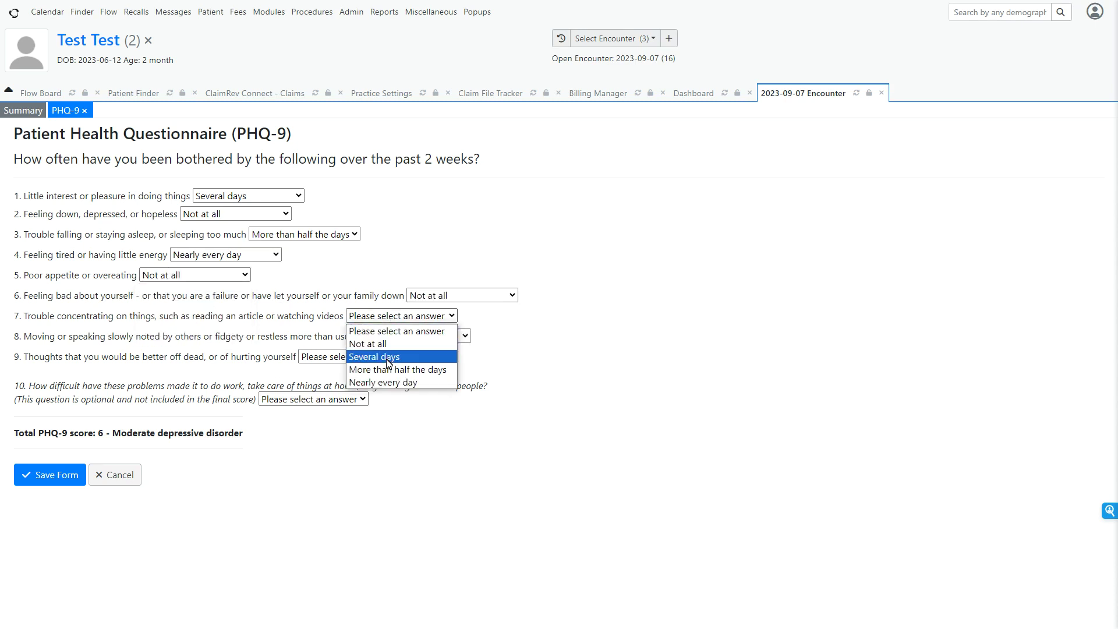
left_click(388, 358)
left_click(407, 336)
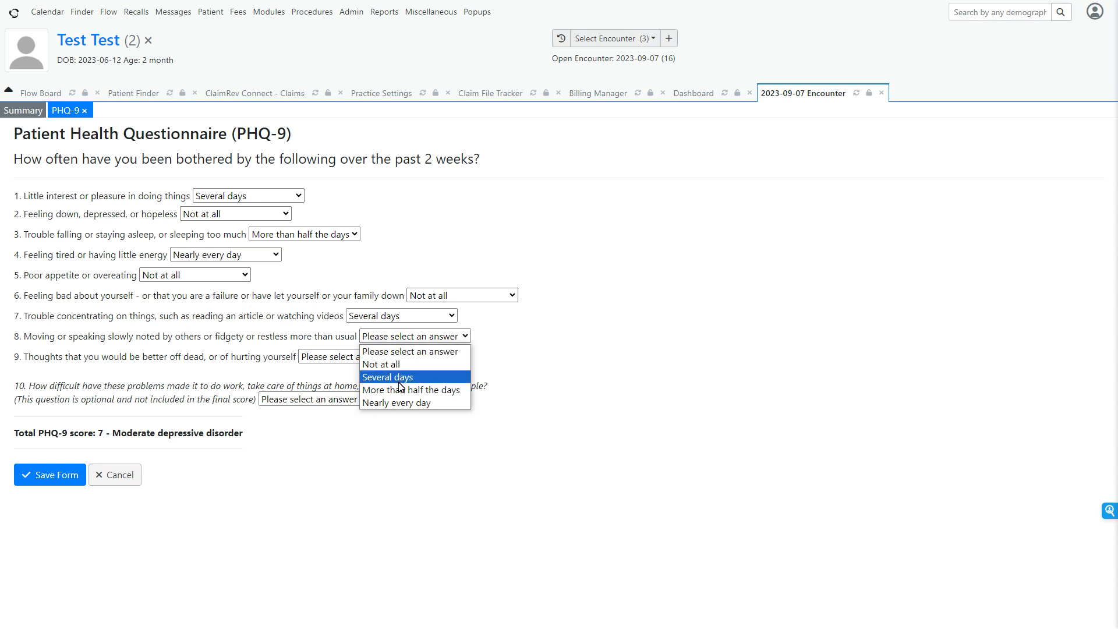
left_click(399, 365)
left_click(365, 356)
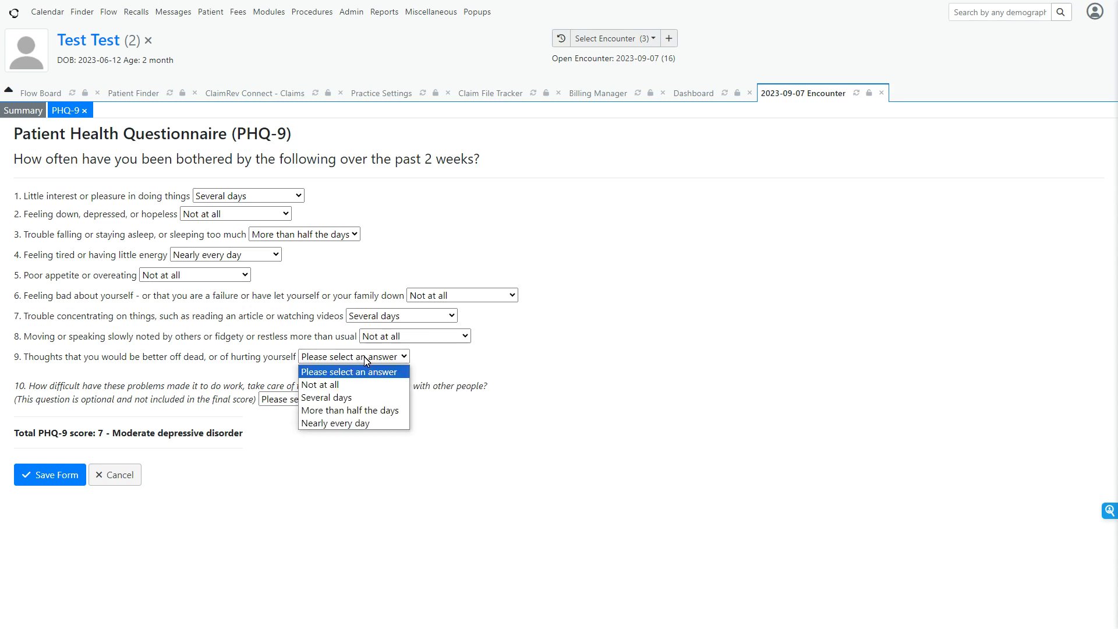
left_click(358, 410)
Answer the optional PHQ-9 question 10 with Extremely difficult and save the form.
left_click(337, 399)
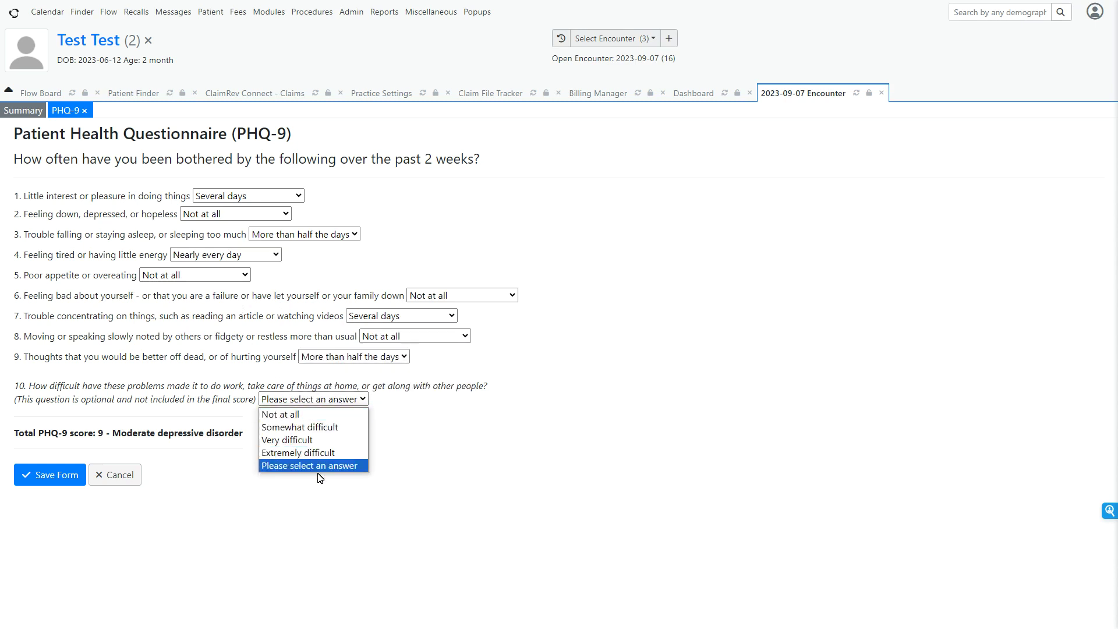
left_click(320, 453)
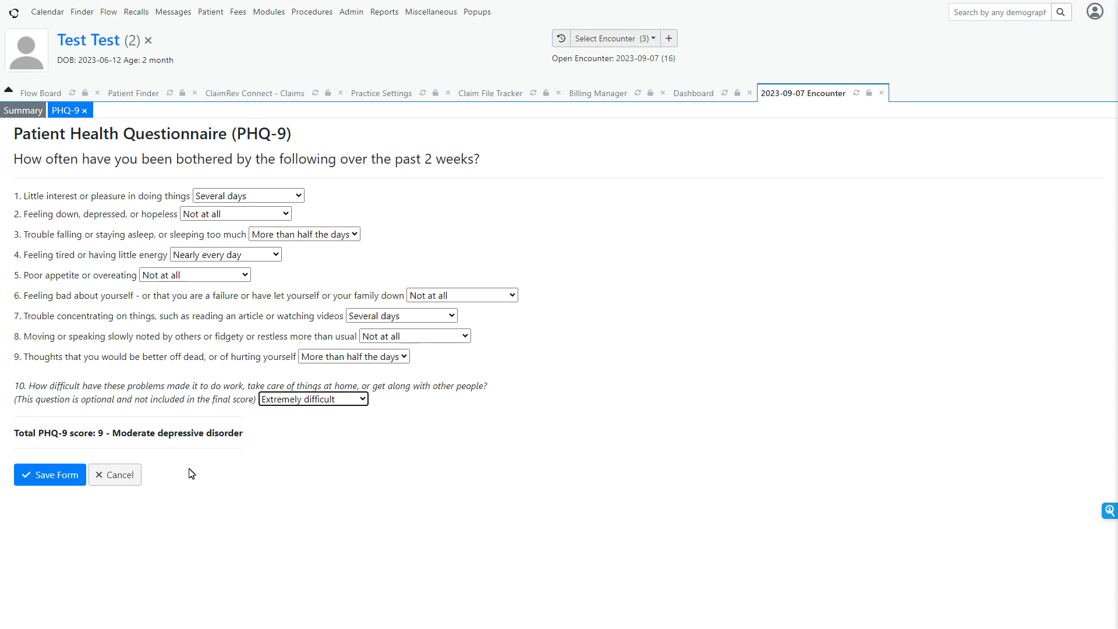
left_click(65, 476)
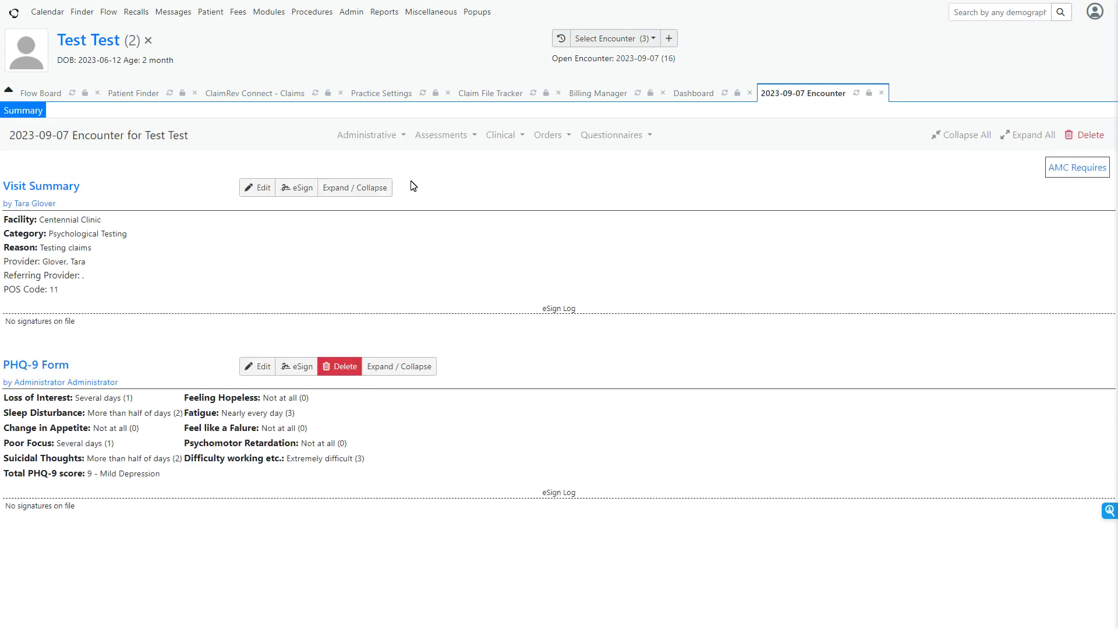
Open the encounter's Fee Sheet and check the Established Patient code options without choosing any.
left_click(372, 135)
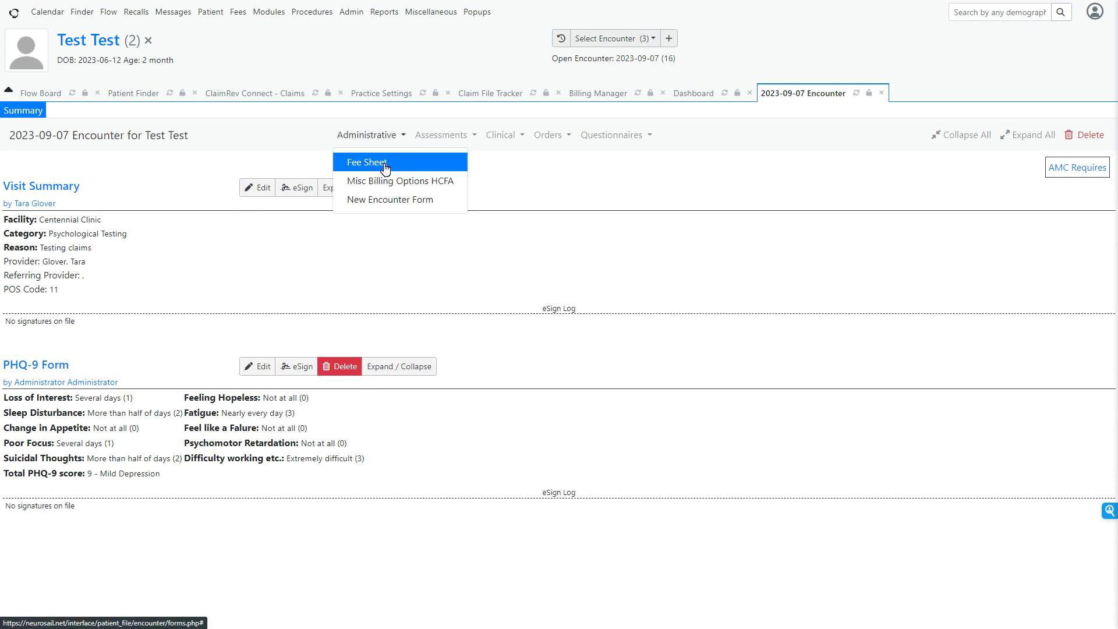
left_click(373, 159)
scroll(400, 341, "down", 2)
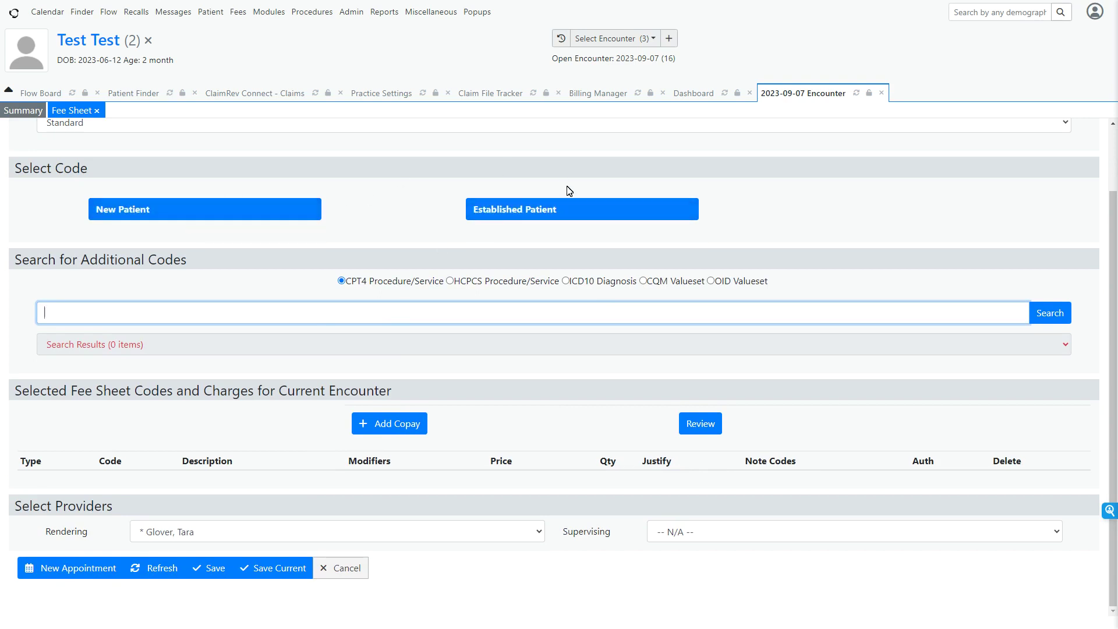
left_click(492, 210)
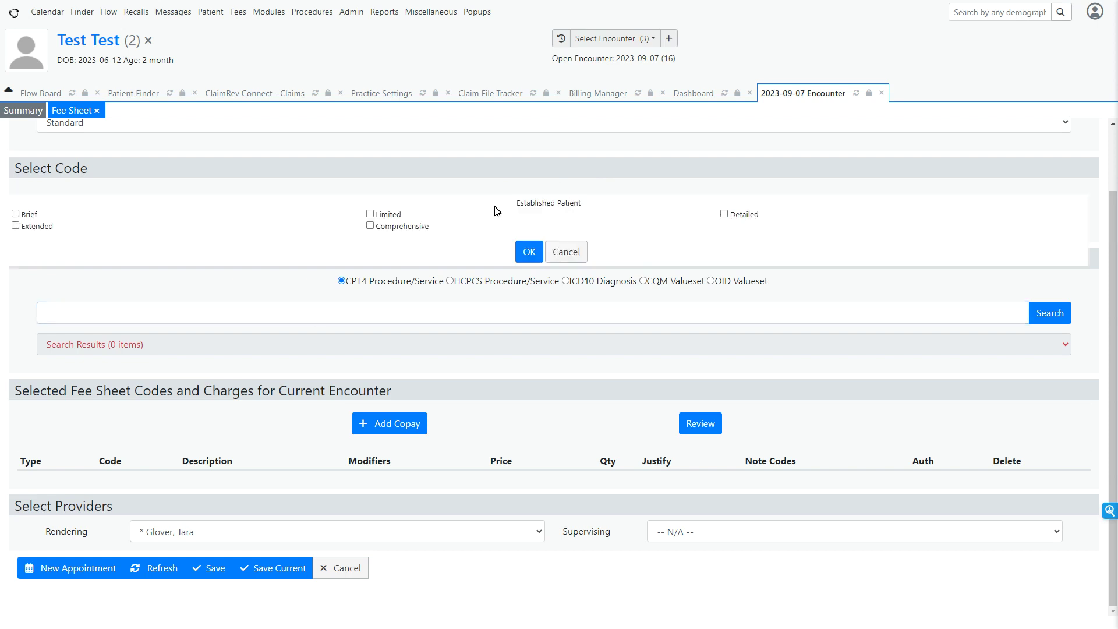
left_click(566, 251)
Search the CPT4 procedure codes for 9 and select 90837 Individual psychotherapy for 60 minutes for the fee sheet.
left_click(105, 313)
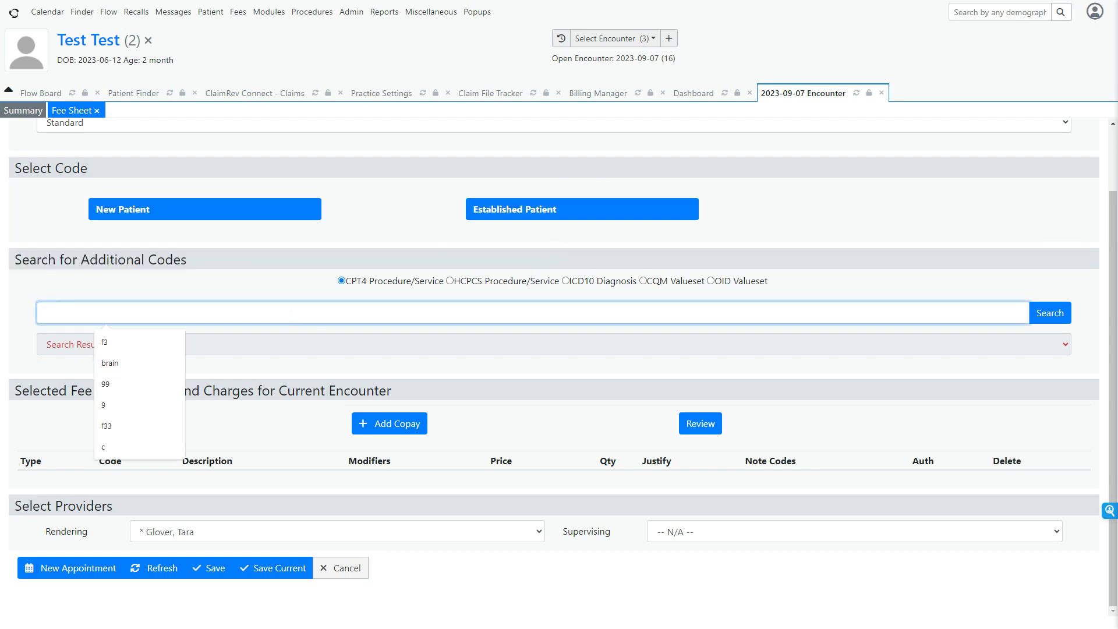
type("9")
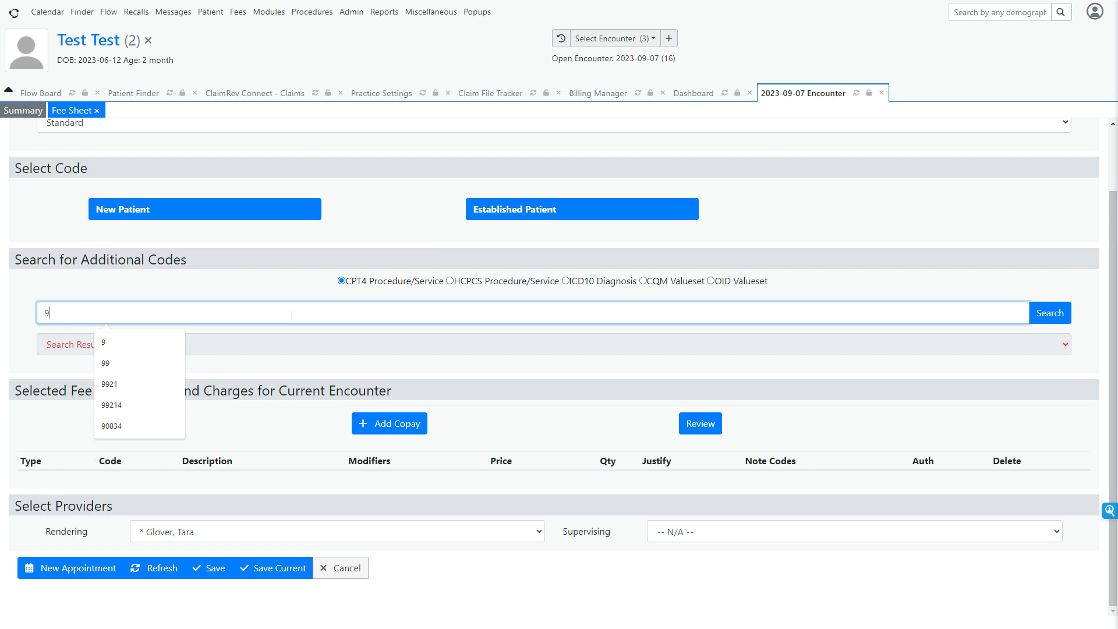
left_click(1039, 321)
left_click(138, 359)
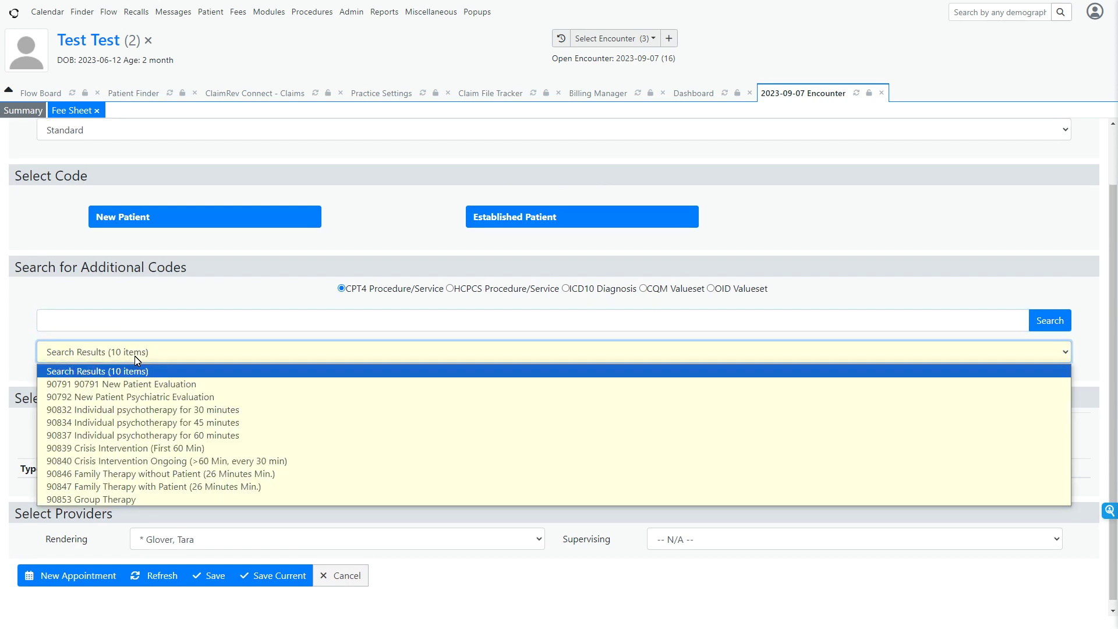
left_click(159, 435)
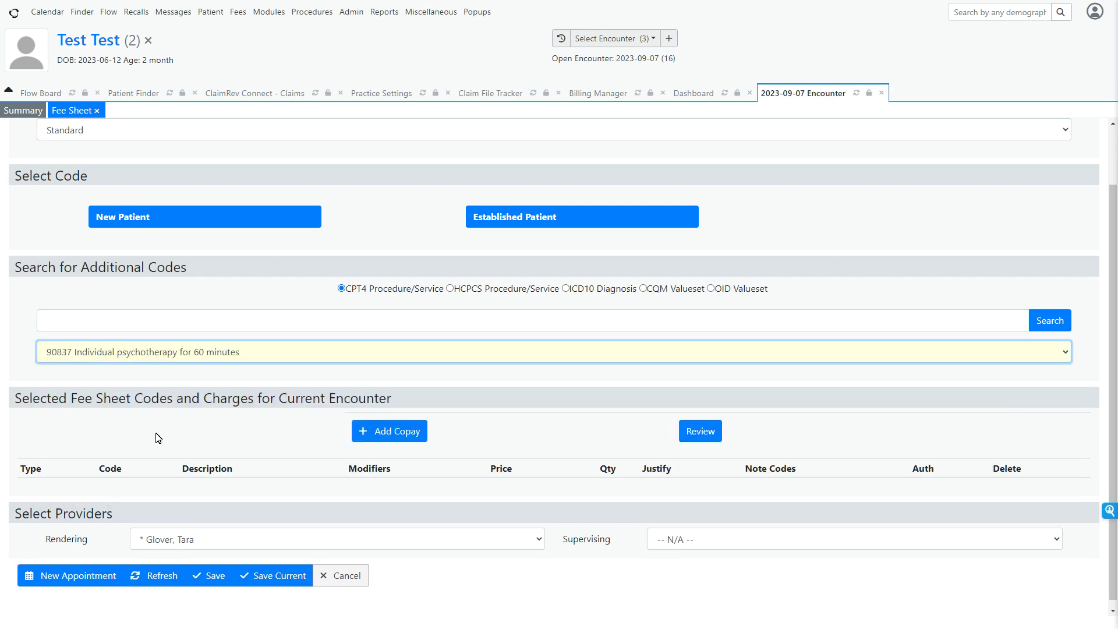
Set the price of the 90837 psychotherapy charge to 300.
scroll(310, 496, "down", 1)
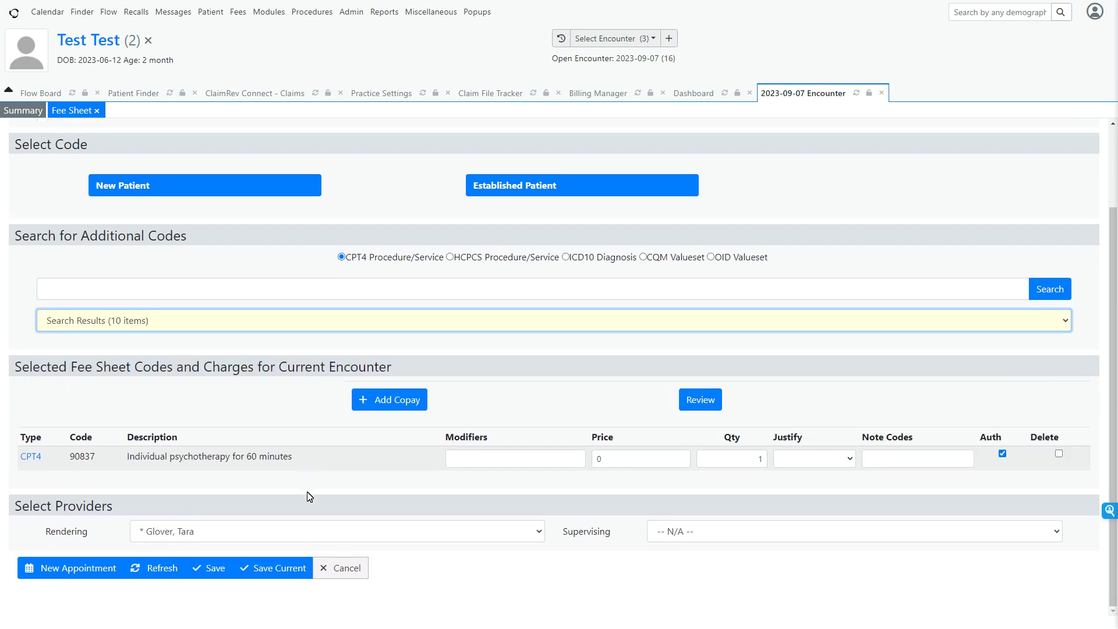
double_click(602, 459)
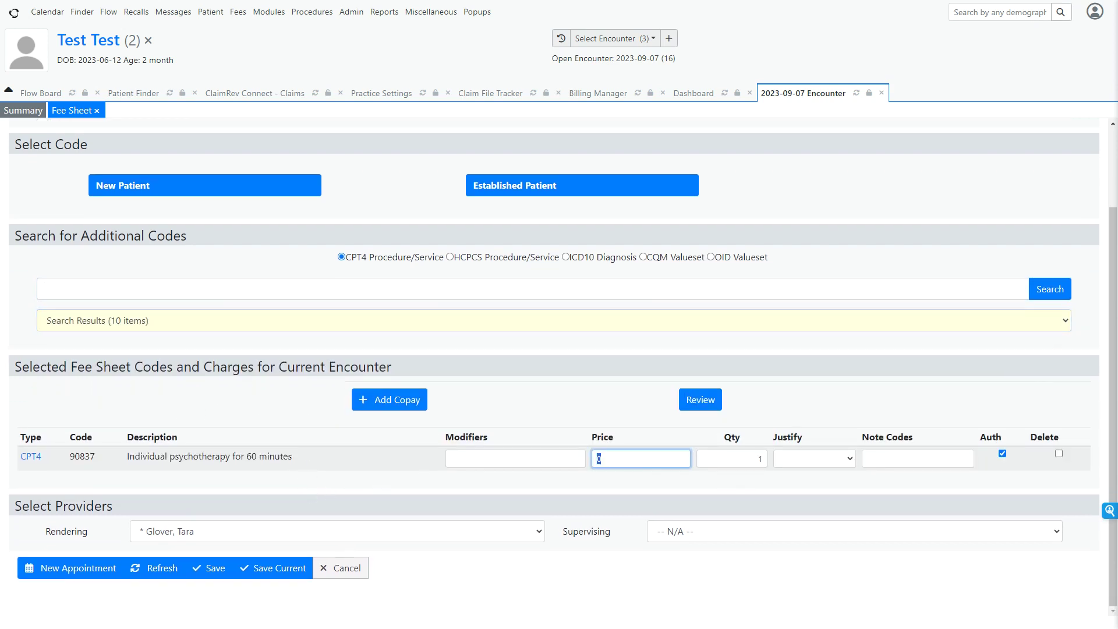
type("300")
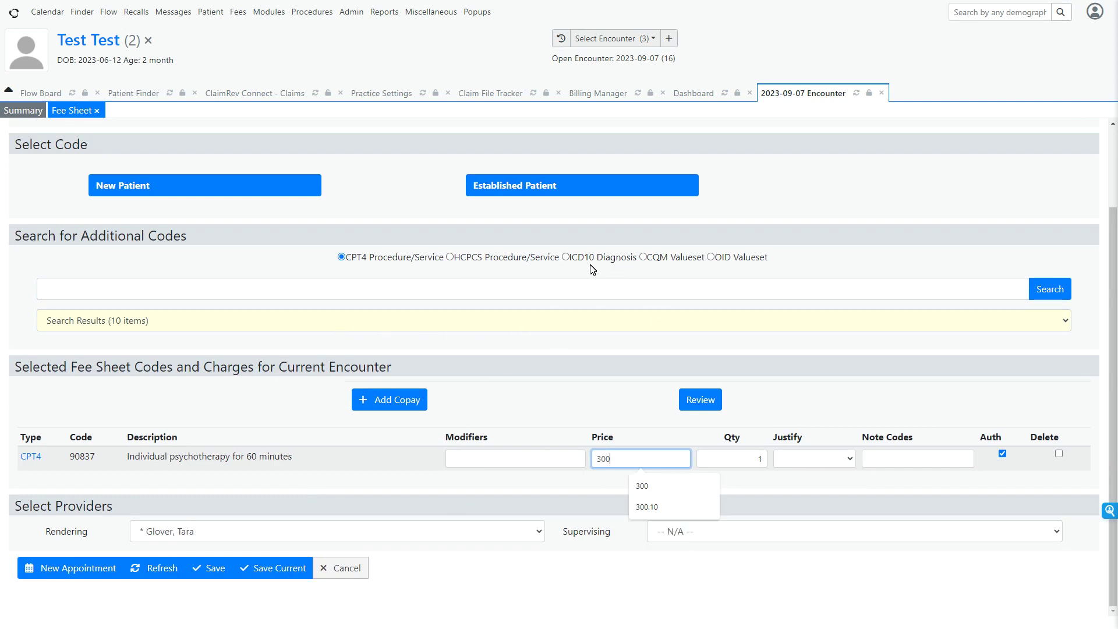
Search the ICD10 diagnosis codes for f3 and add F34.89 Other specified persistent mood disorders to the fee sheet.
left_click(564, 257)
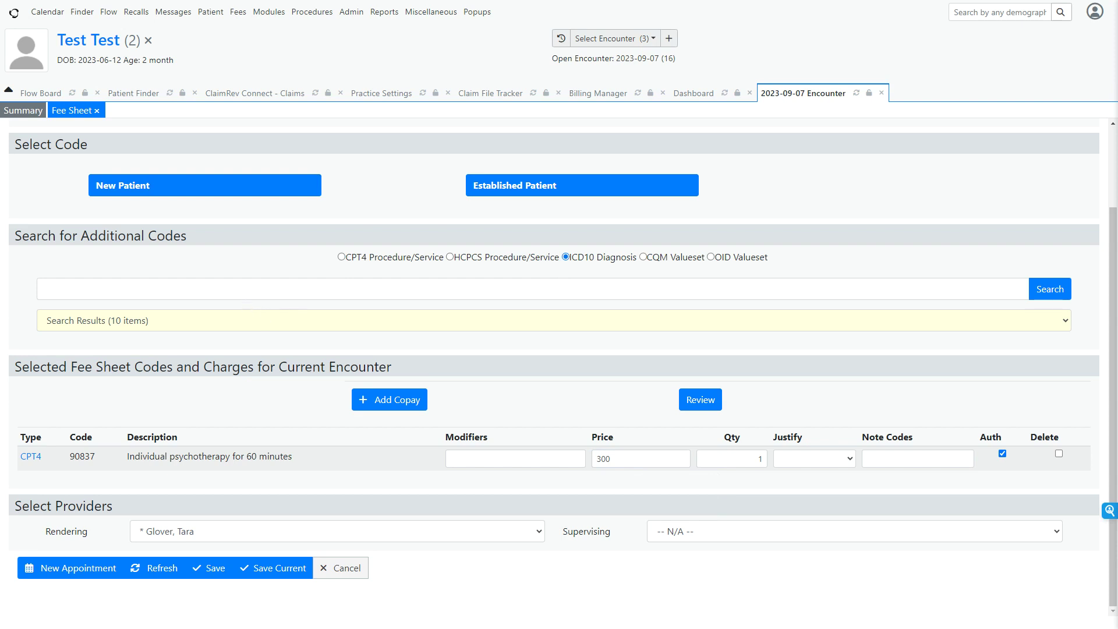
left_click(105, 290)
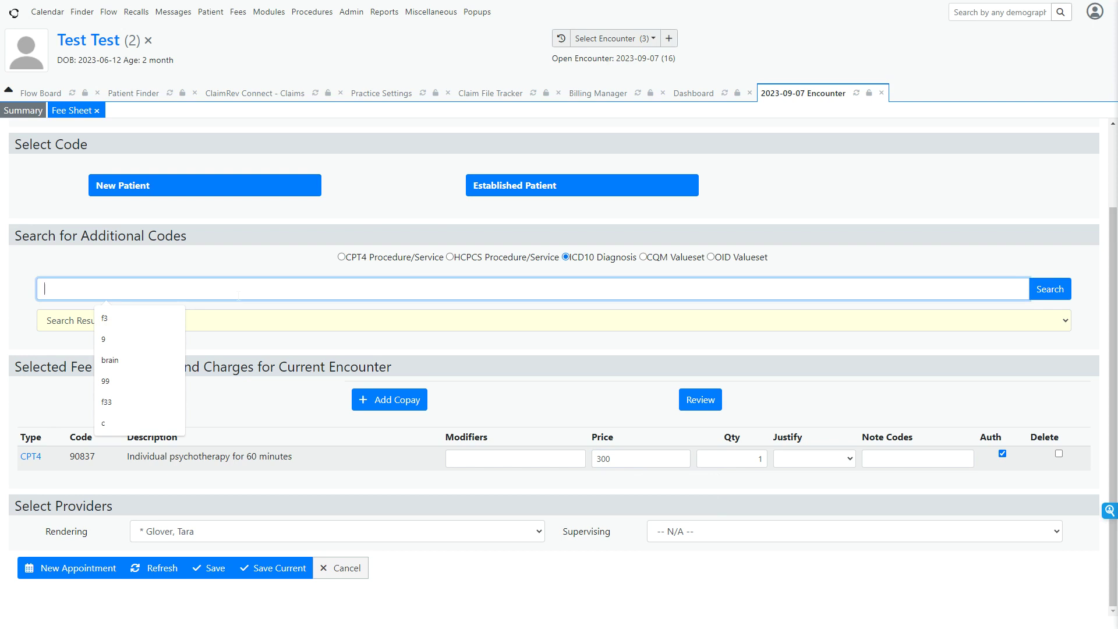
type("f3")
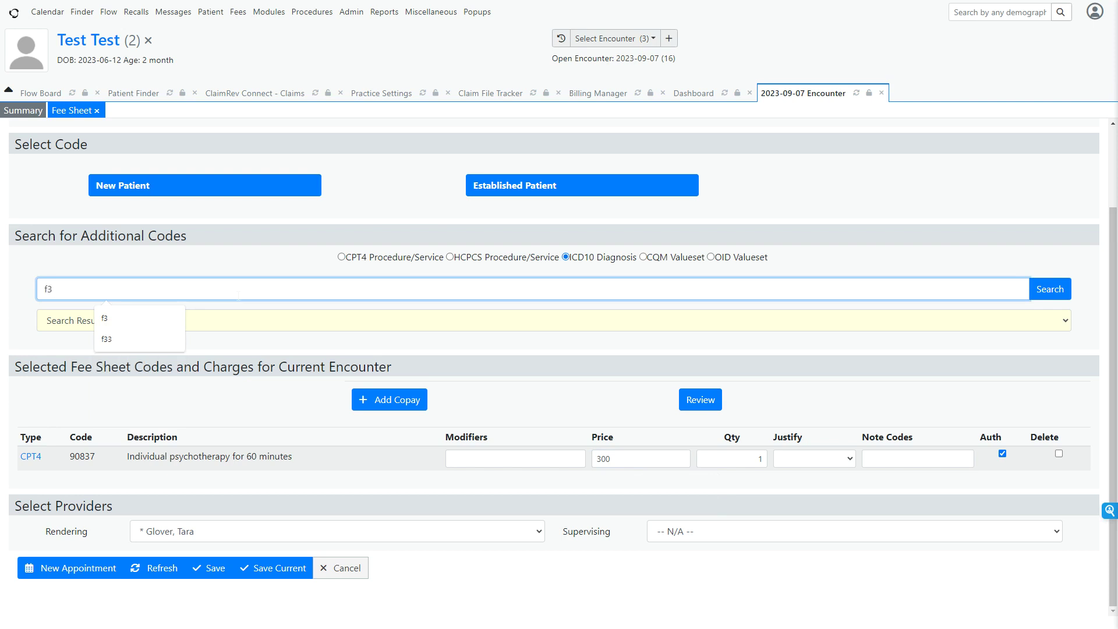
left_click(1055, 291)
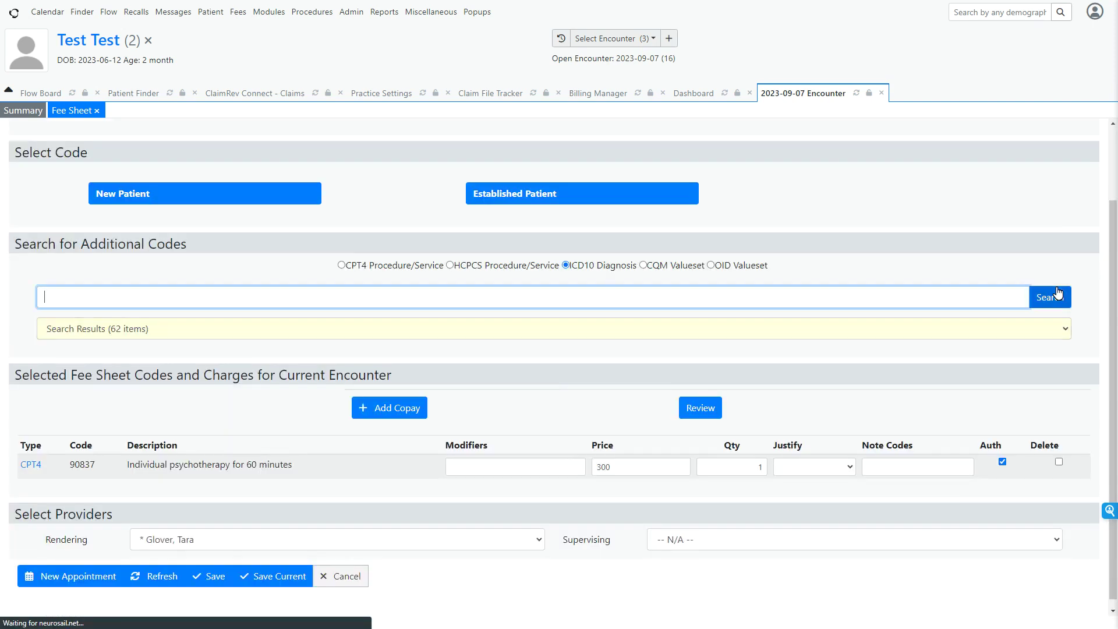
left_click(780, 332)
scroll(614, 422, "down", 10)
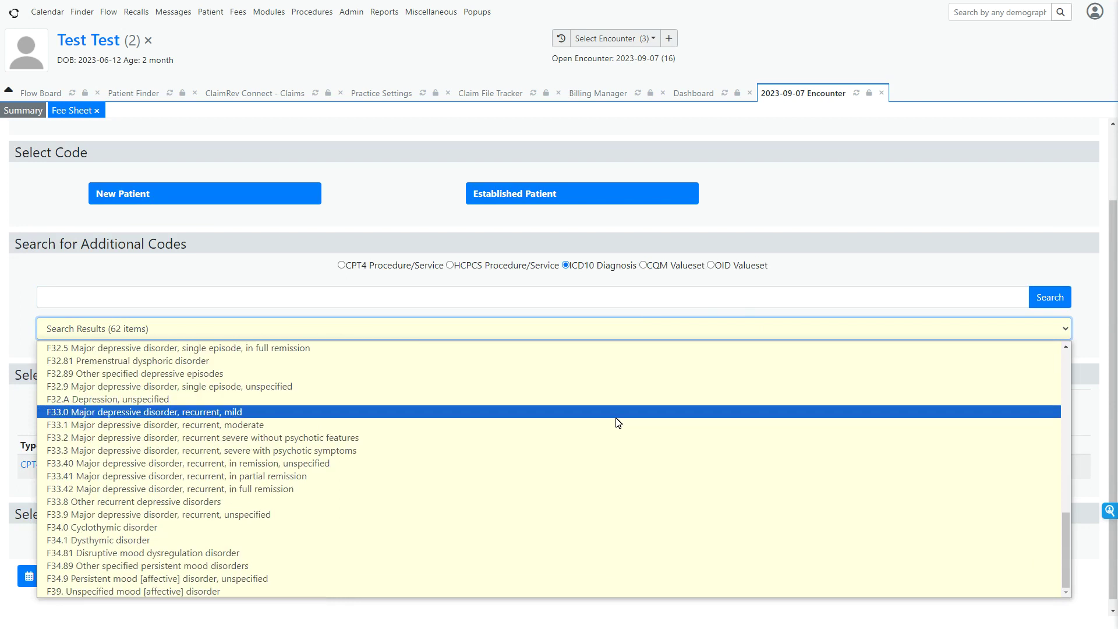
left_click(225, 567)
Justify the 90837 charge with the ICD10 F34.89 diagnosis and save the fee sheet.
scroll(508, 501, "down", 1)
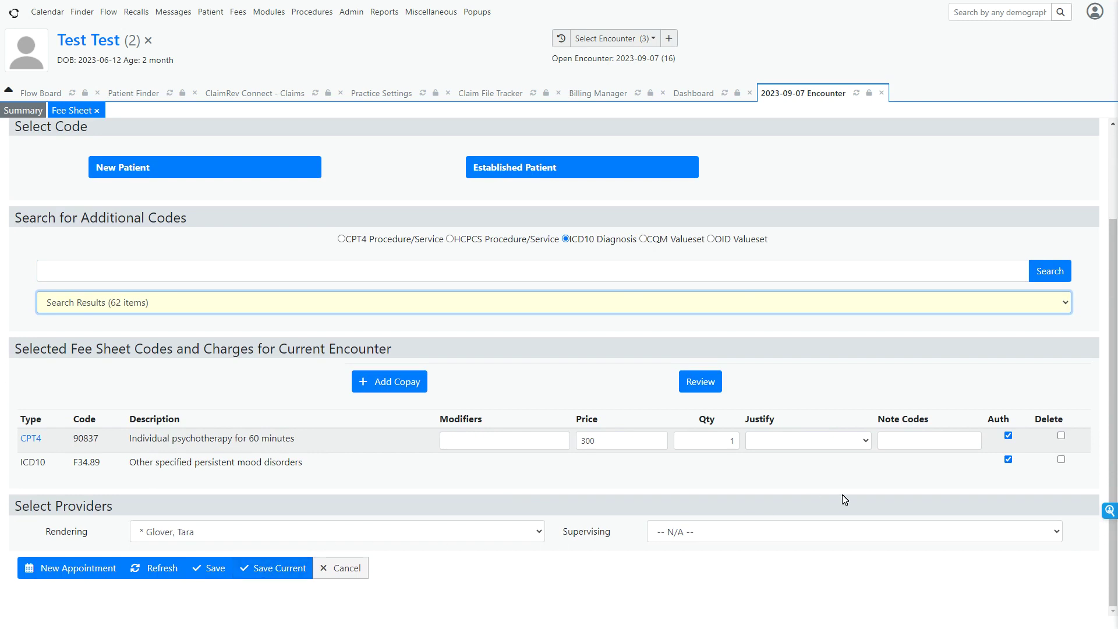
left_click(822, 442)
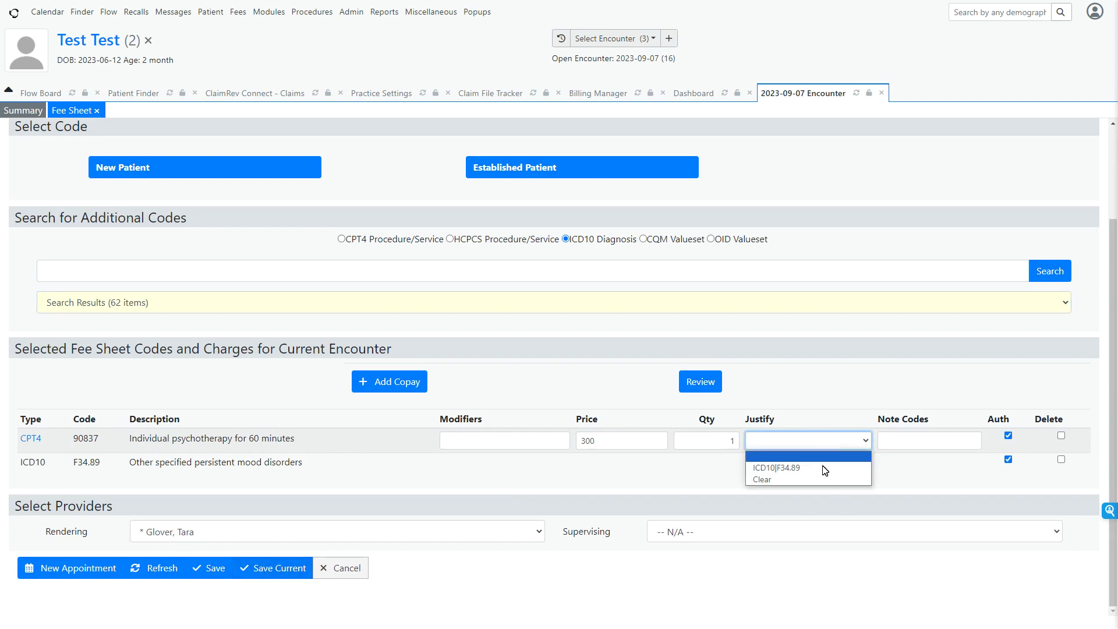
left_click(823, 465)
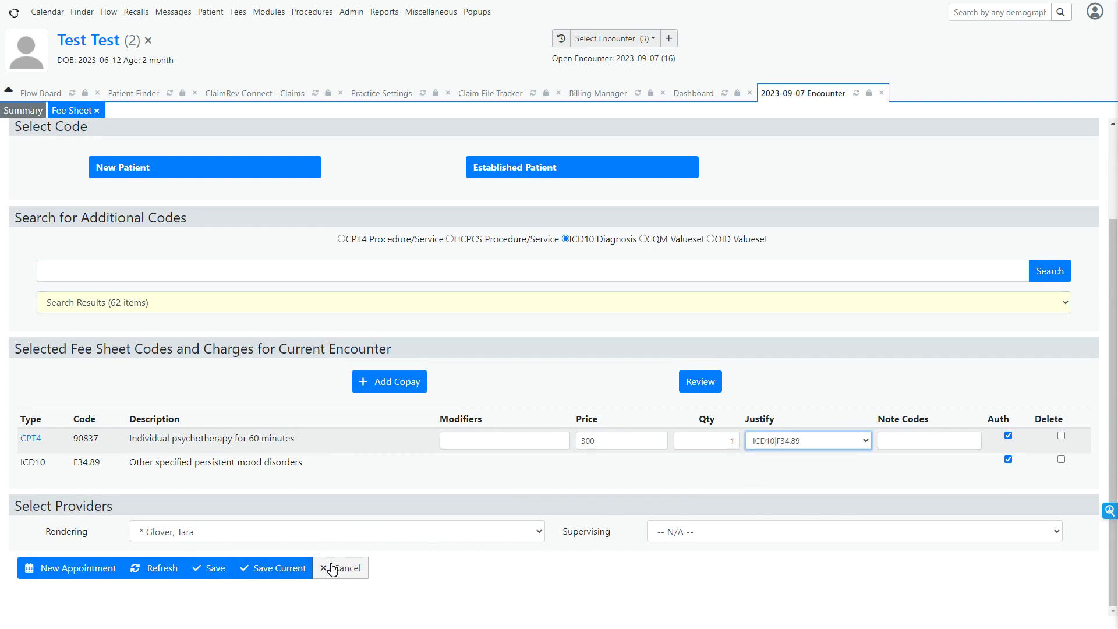
left_click(212, 568)
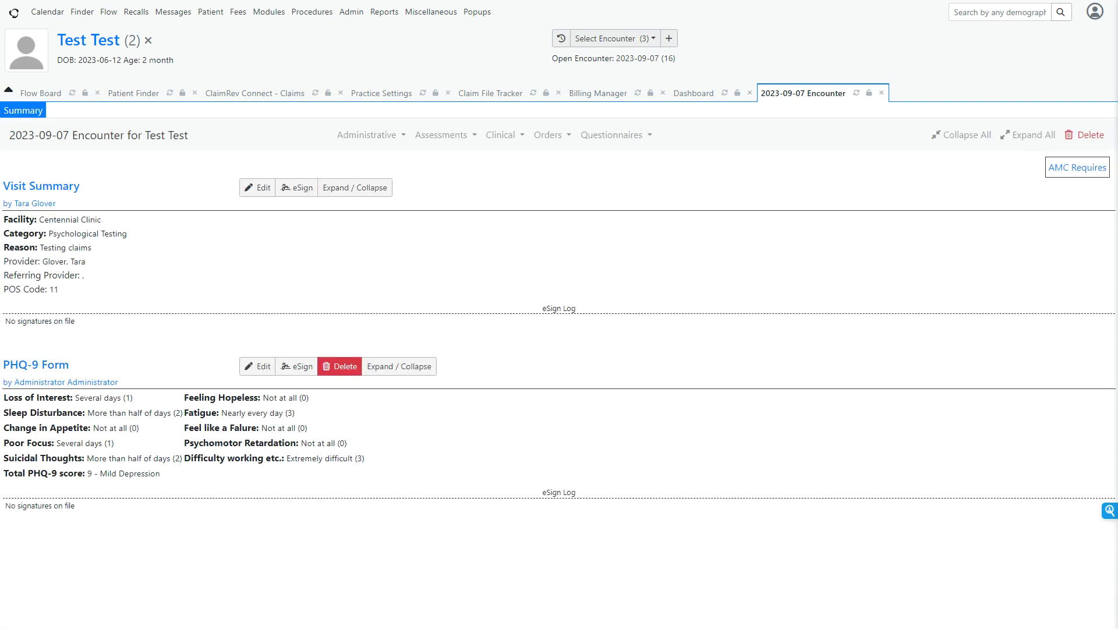
Close the test patient's record, the Patient Finder and the ClaimRev Connect claims page.
left_click(149, 40)
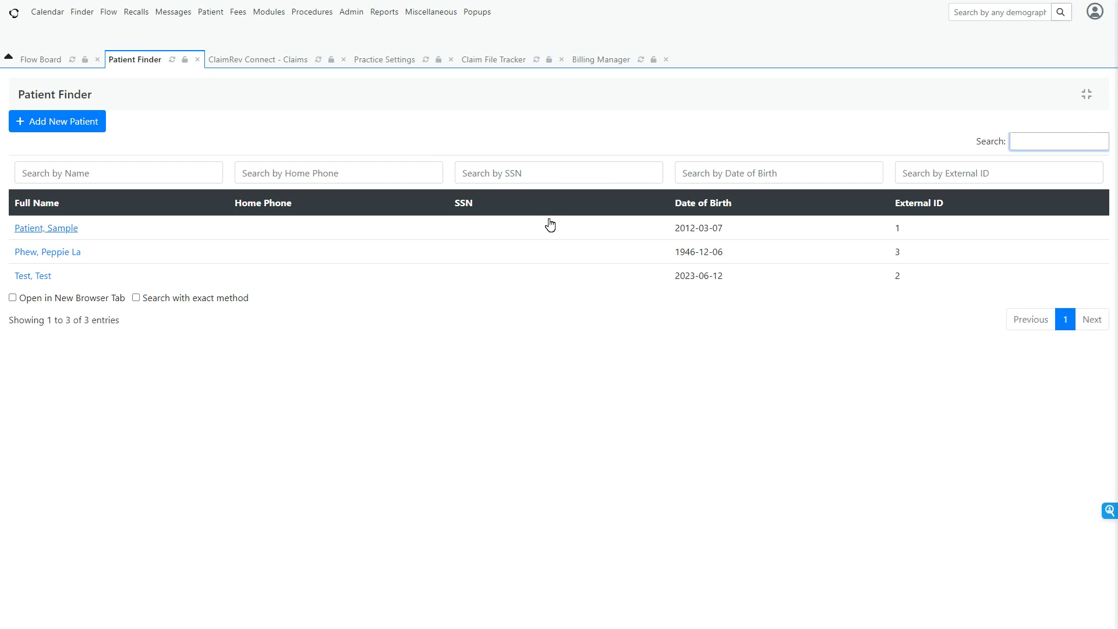
left_click(197, 60)
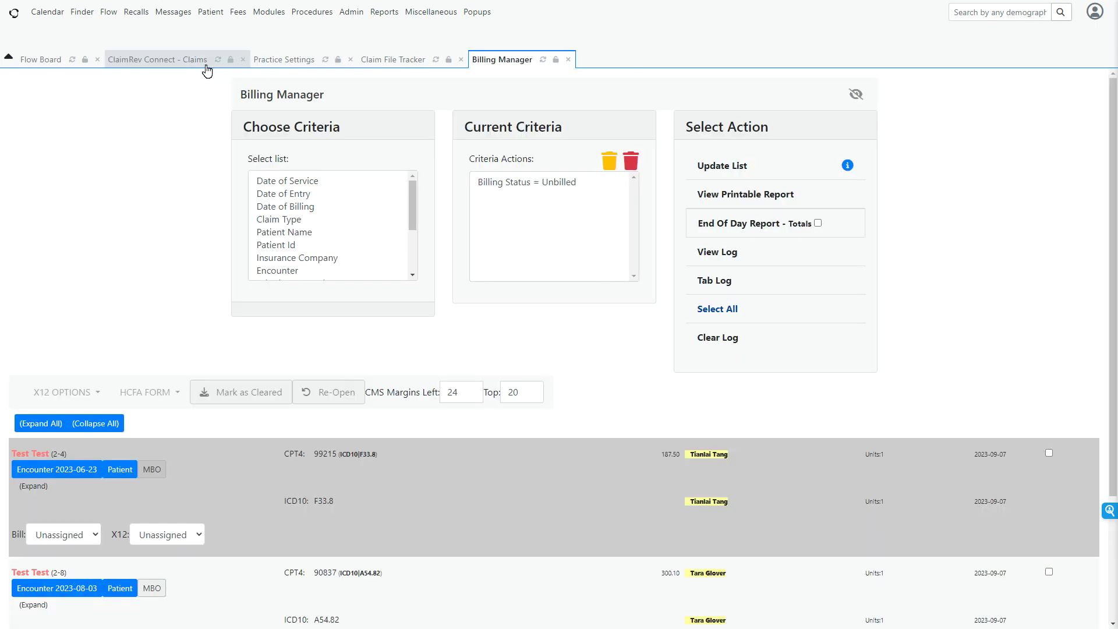
left_click(242, 60)
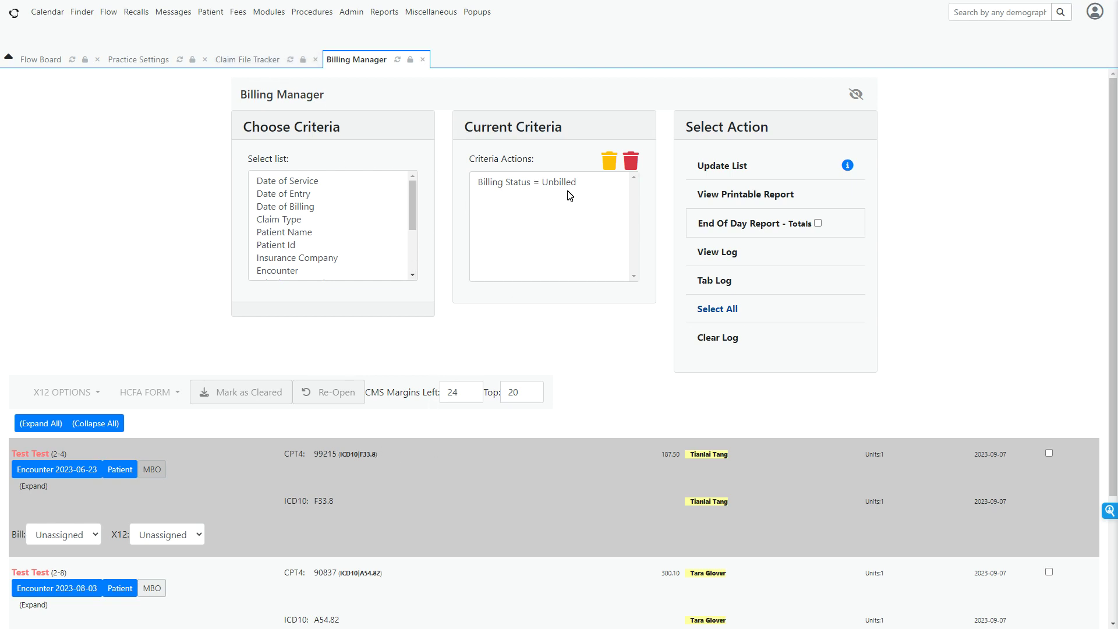
Refresh the unbilled claims list in the Billing Manager and check the charge and codes of the 2023-09-07 encounter.
left_click(722, 172)
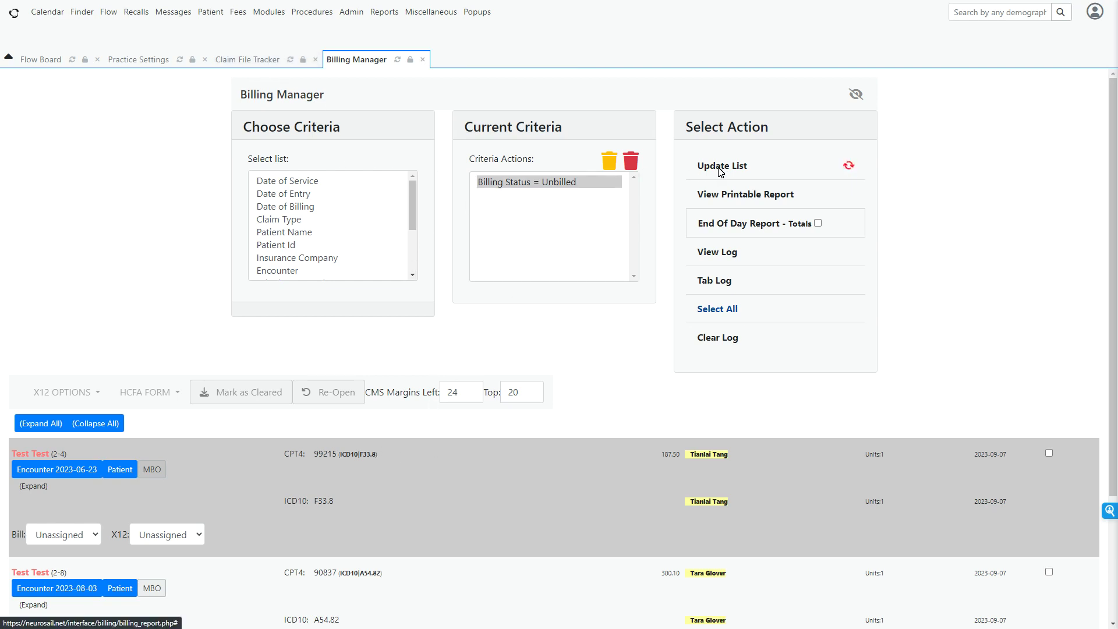
scroll(713, 342, "down", 5)
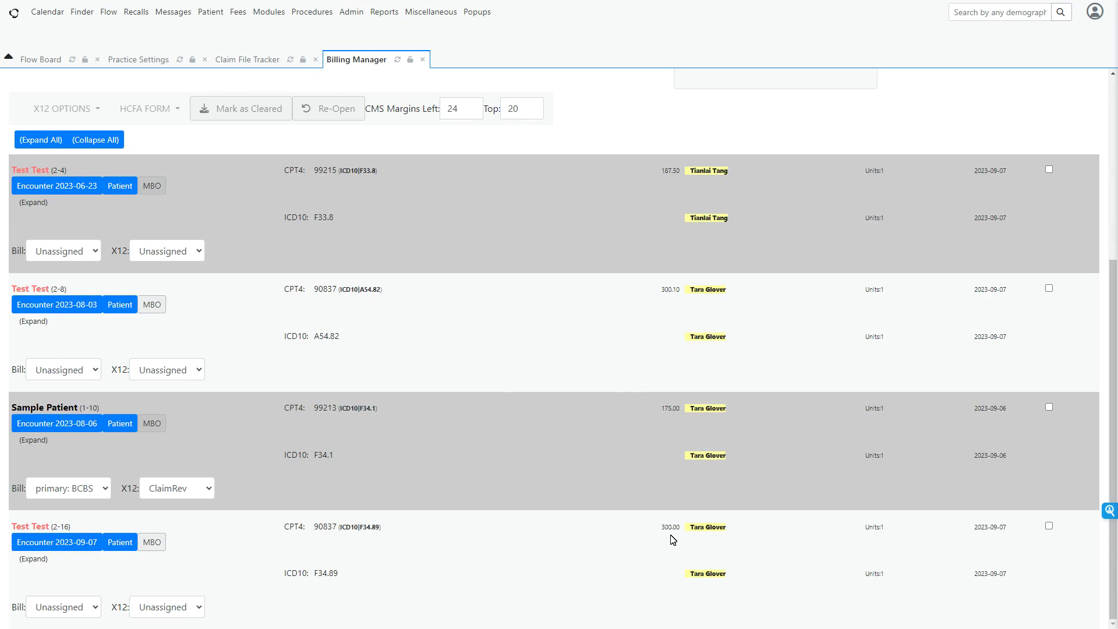
left_click_drag(680, 535, 663, 537)
left_click_drag(382, 526, 322, 529)
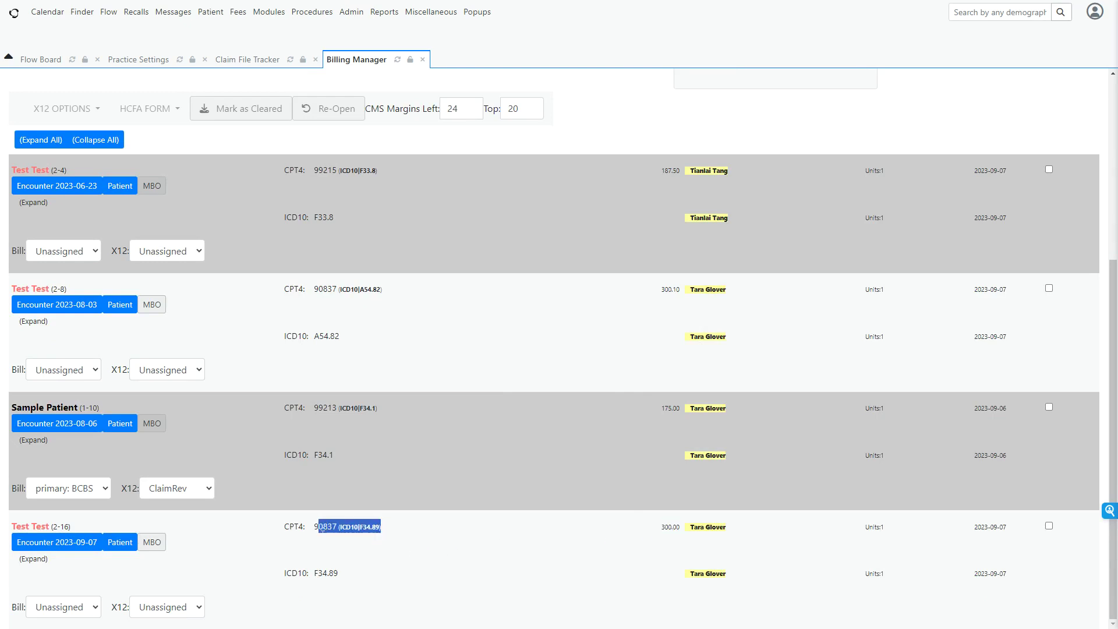
left_click(298, 538)
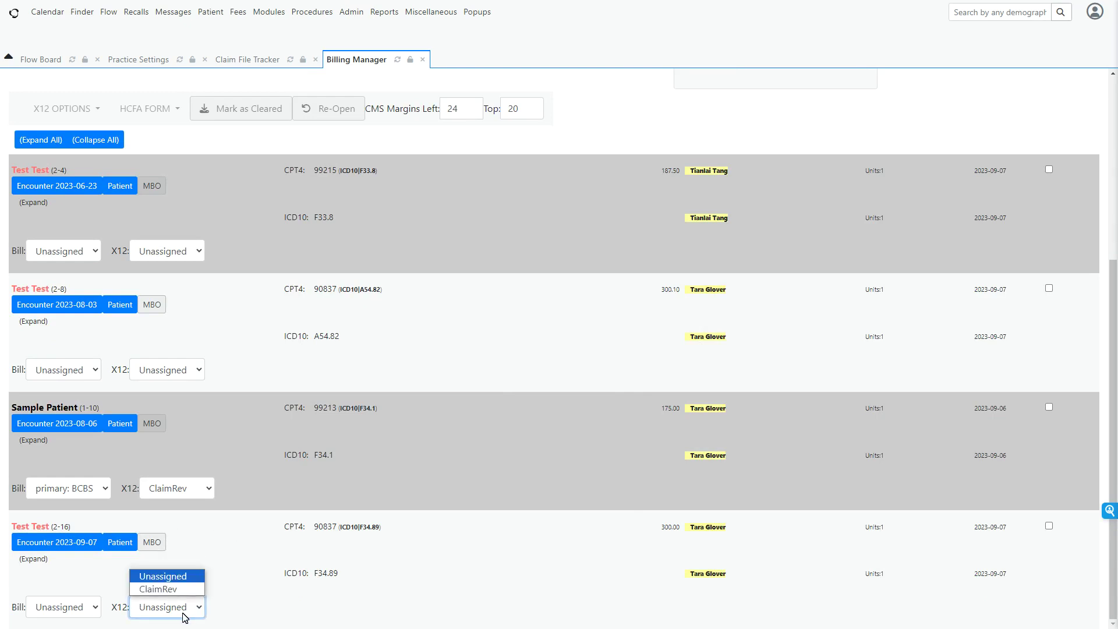
Assign ClaimRev as the X12 partner for the 2023-09-07 claim and check the Bill options of this and the 2023-08-03 claim.
left_click(169, 588)
left_click(70, 608)
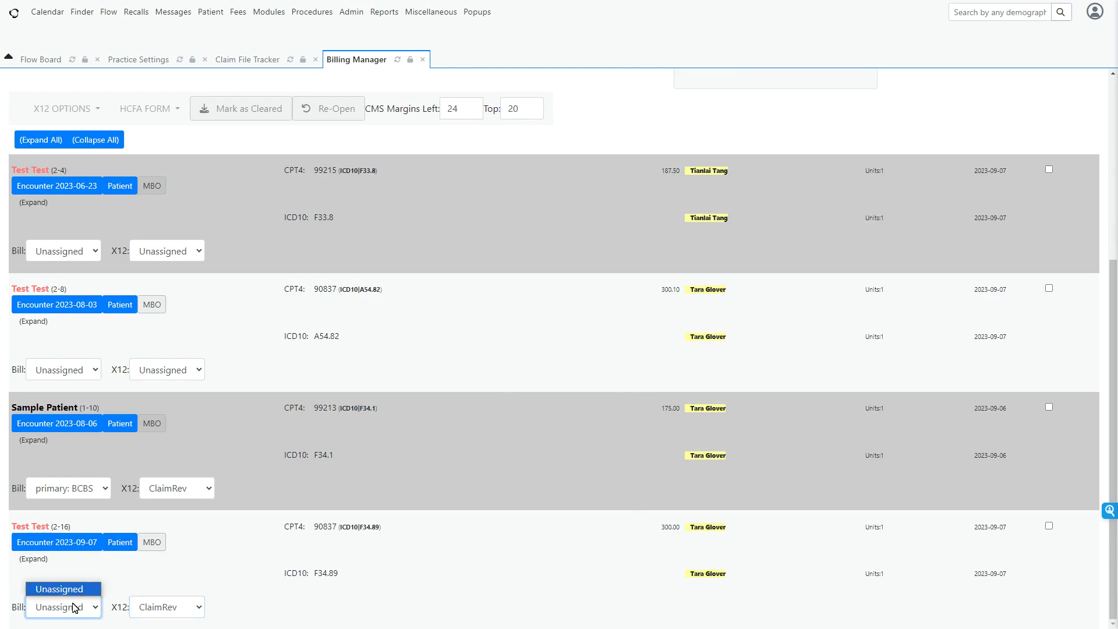
left_click(180, 562)
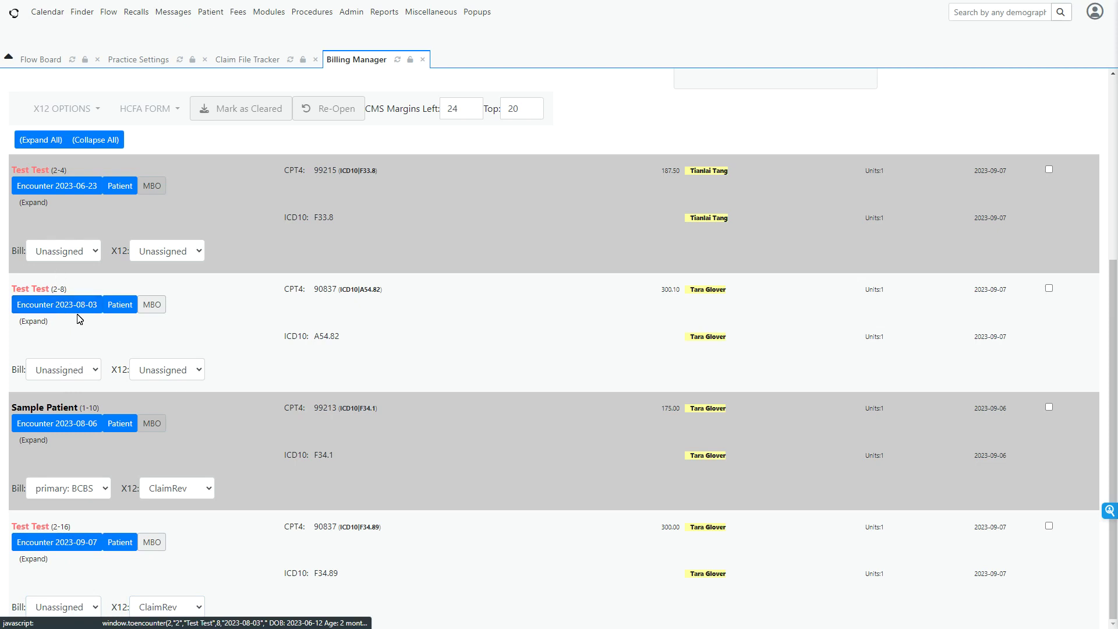
left_click(66, 373)
left_click(67, 375)
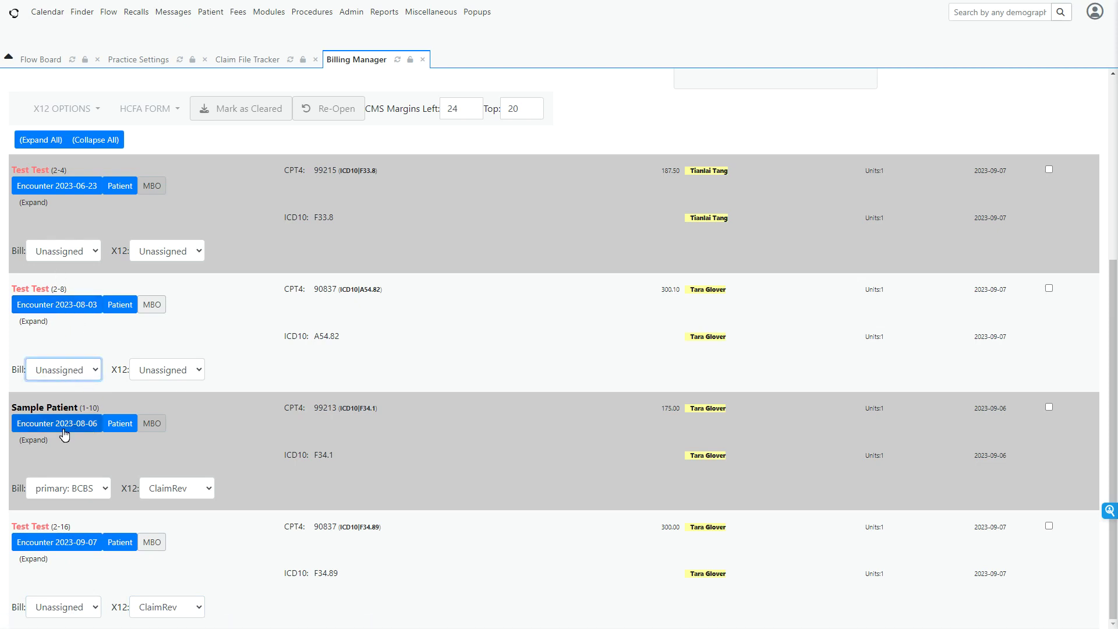
Open the 2023-08-03 encounter, go to the patient's dashboard and open the insurance information for editing.
left_click(51, 308)
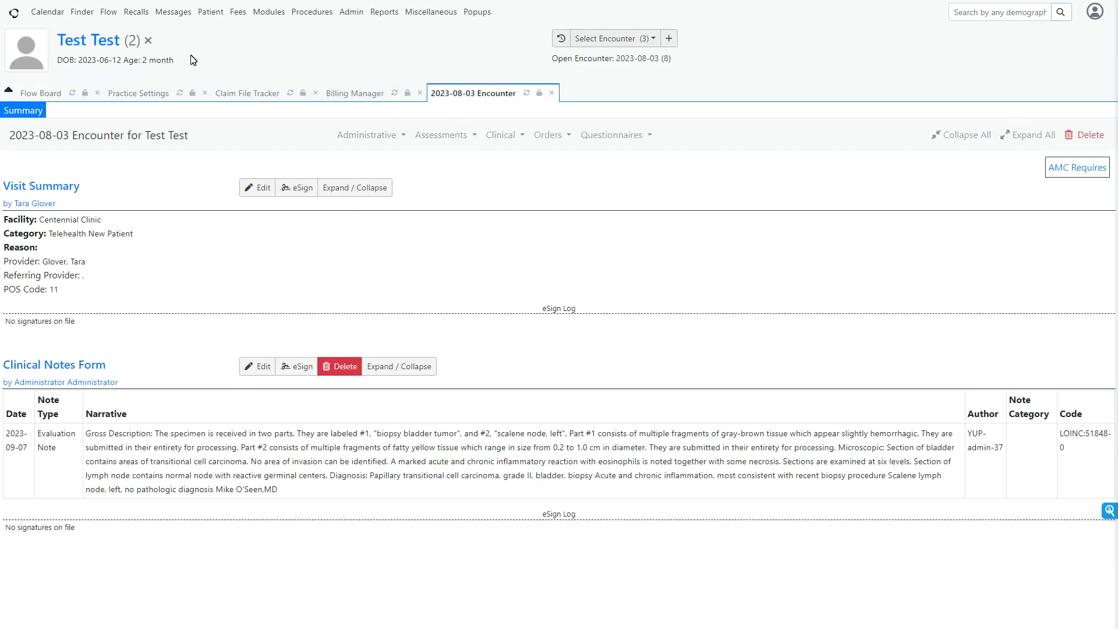
left_click(105, 42)
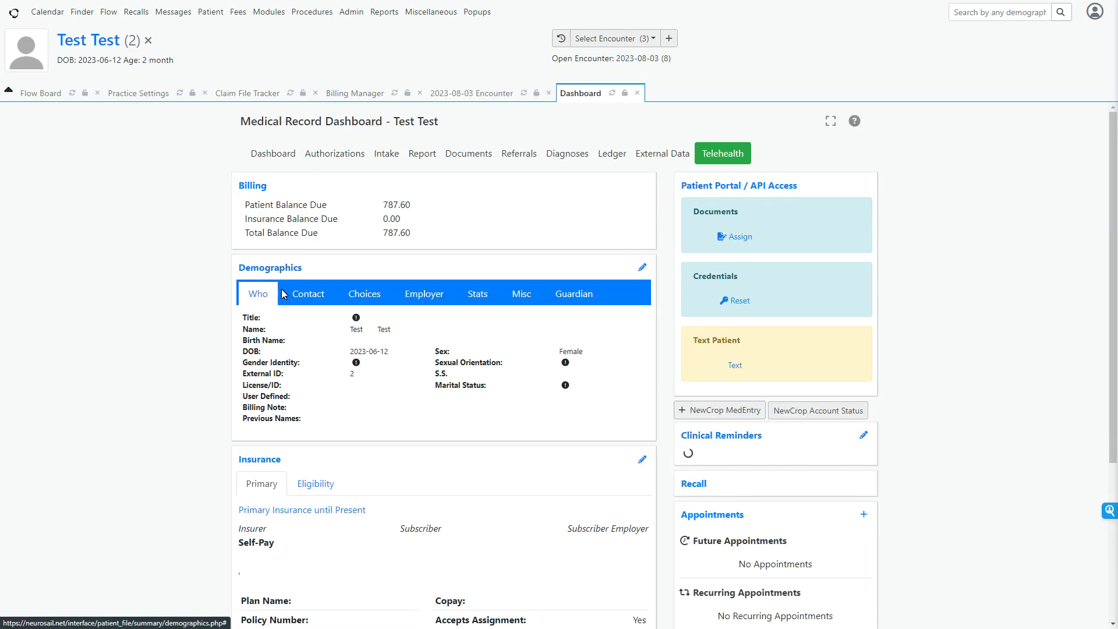
left_click(642, 460)
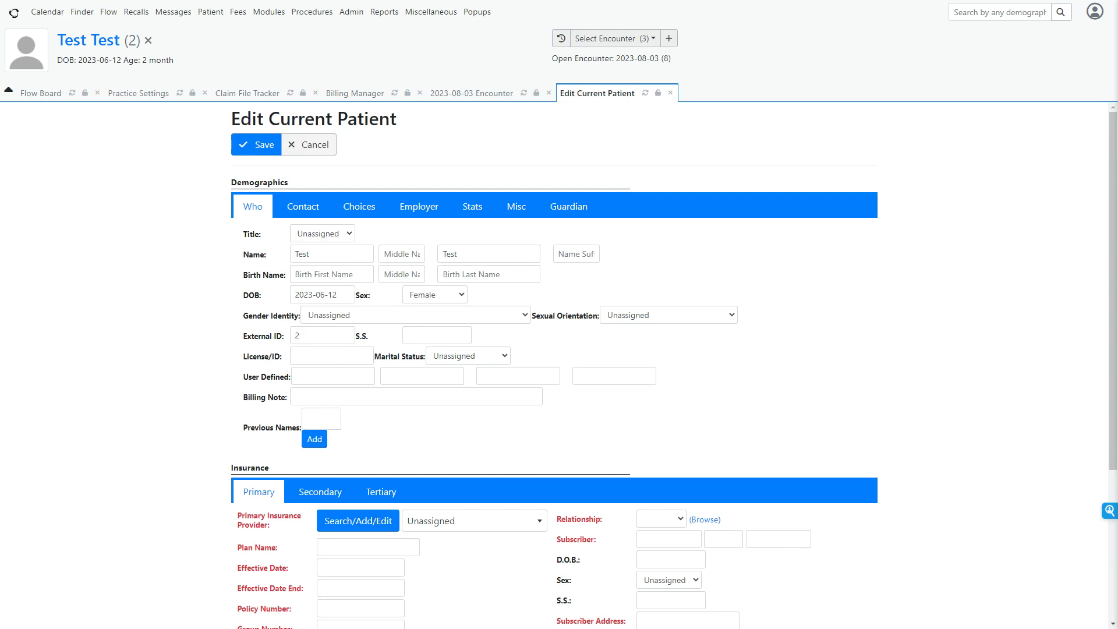
Set the primary insurance provider to BCBS and the subscriber relationship to Self.
scroll(383, 445, "down", 4)
left_click(494, 301)
left_click(470, 369)
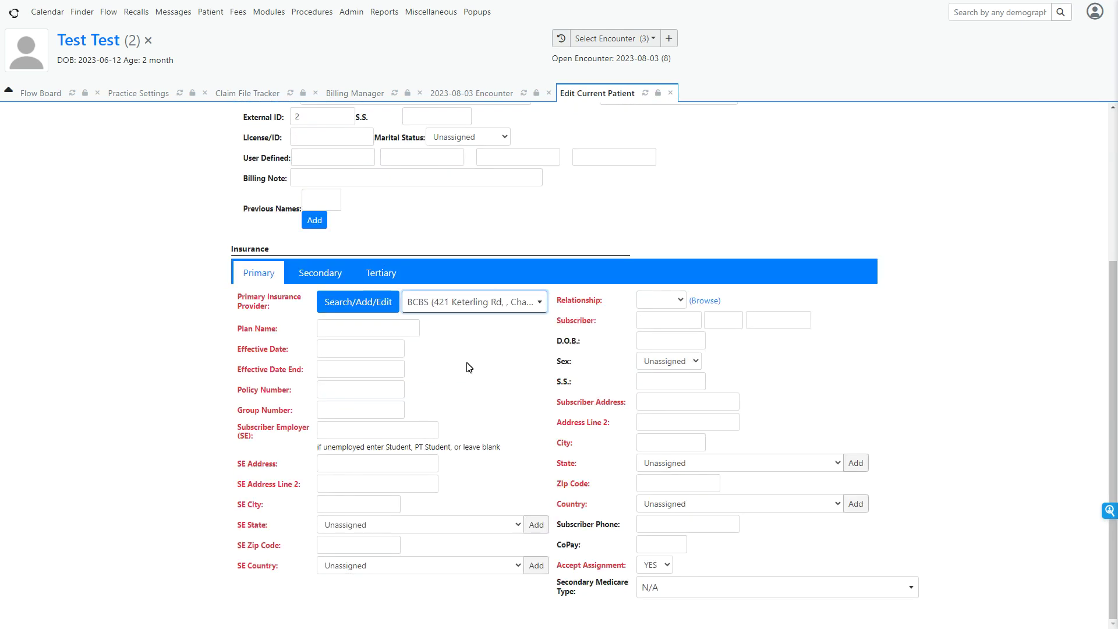
left_click(670, 299)
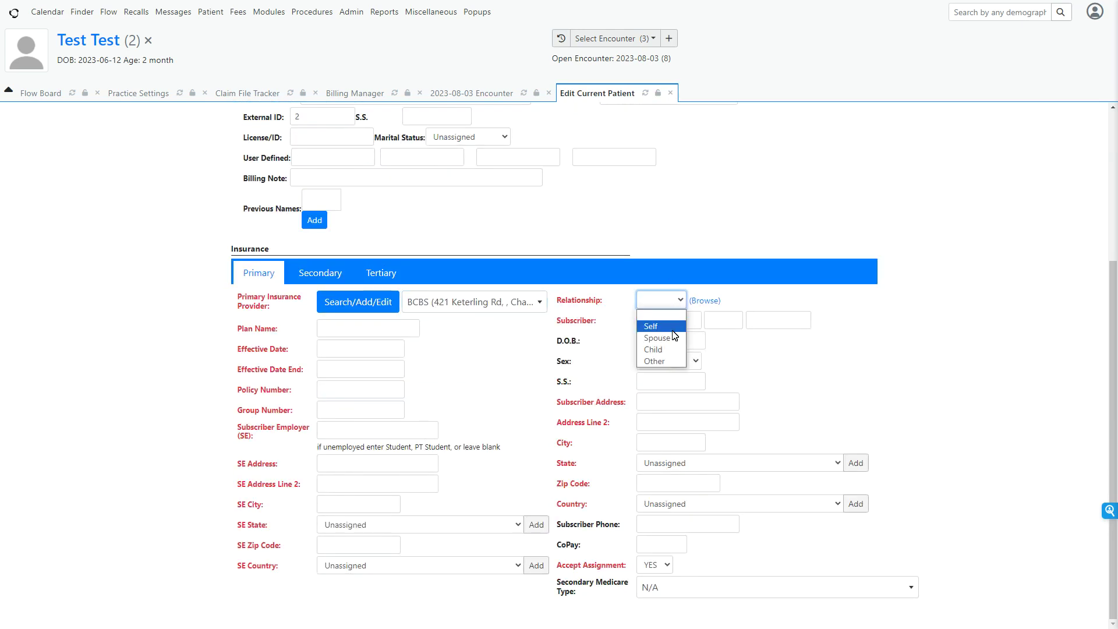
left_click(678, 323)
Enter 2020-09-01 as the primary insurance effective date and fill in the policy number.
left_click(351, 348)
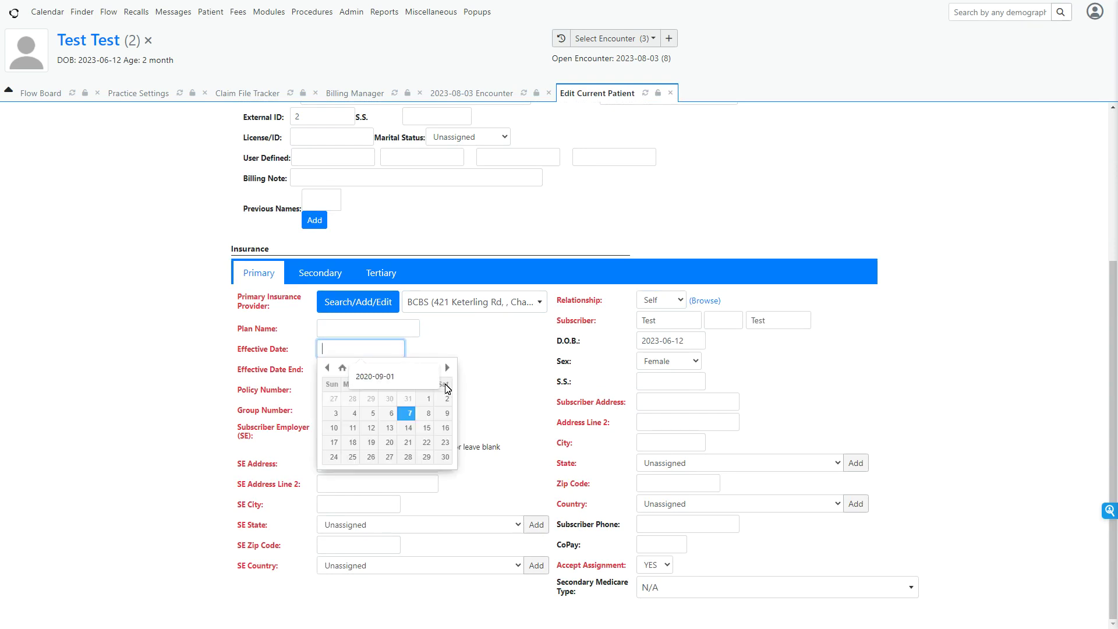
left_click(422, 368)
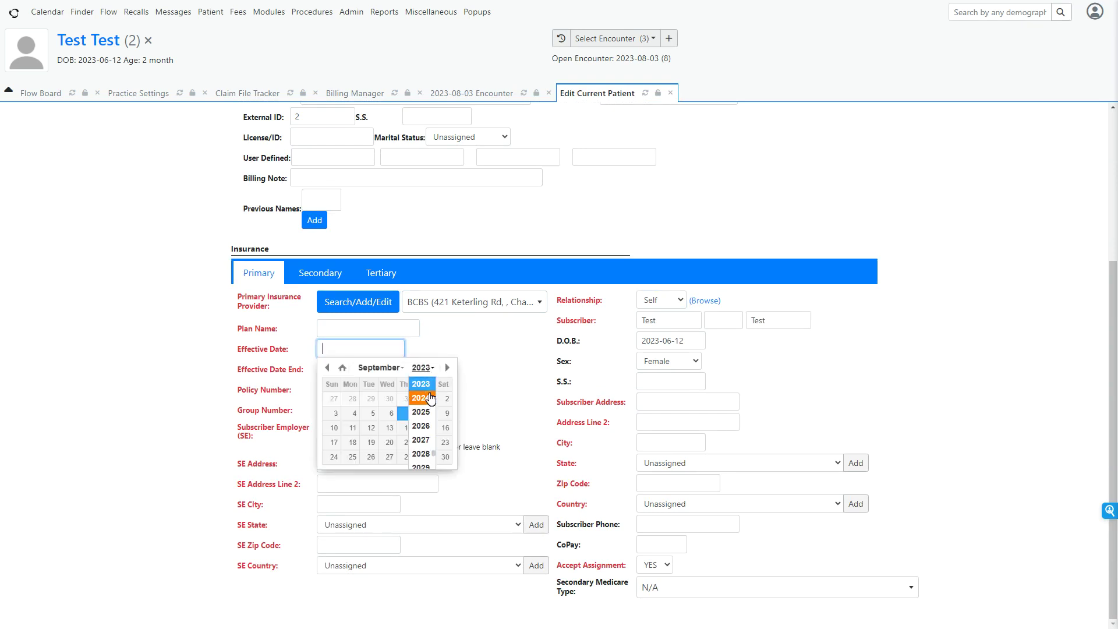
left_click(428, 393)
left_click(369, 399)
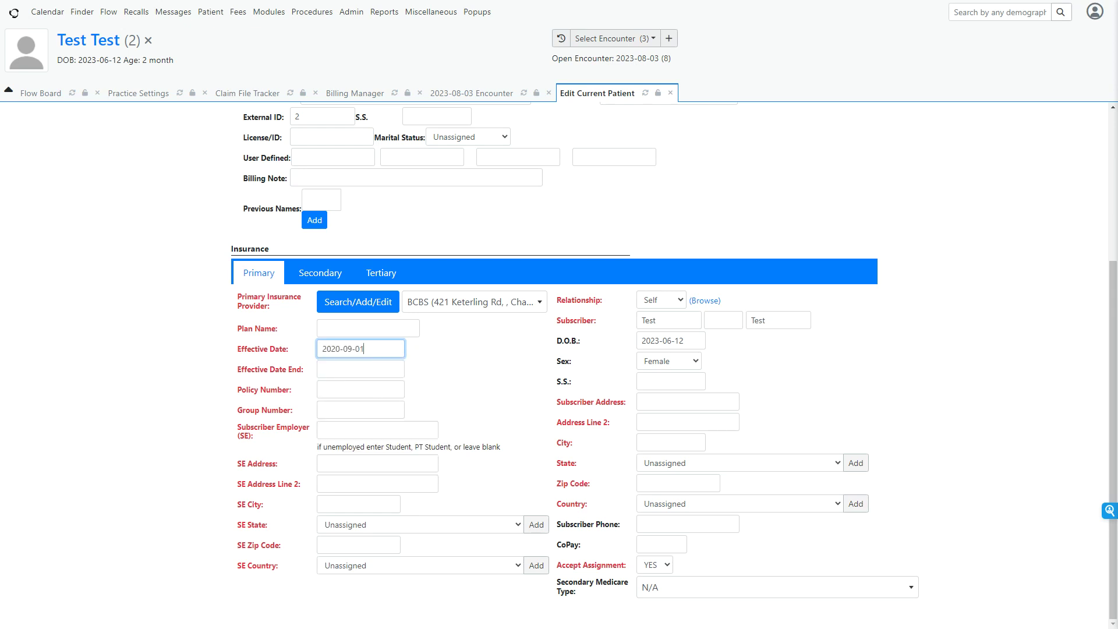
left_click(362, 389)
left_click(380, 419)
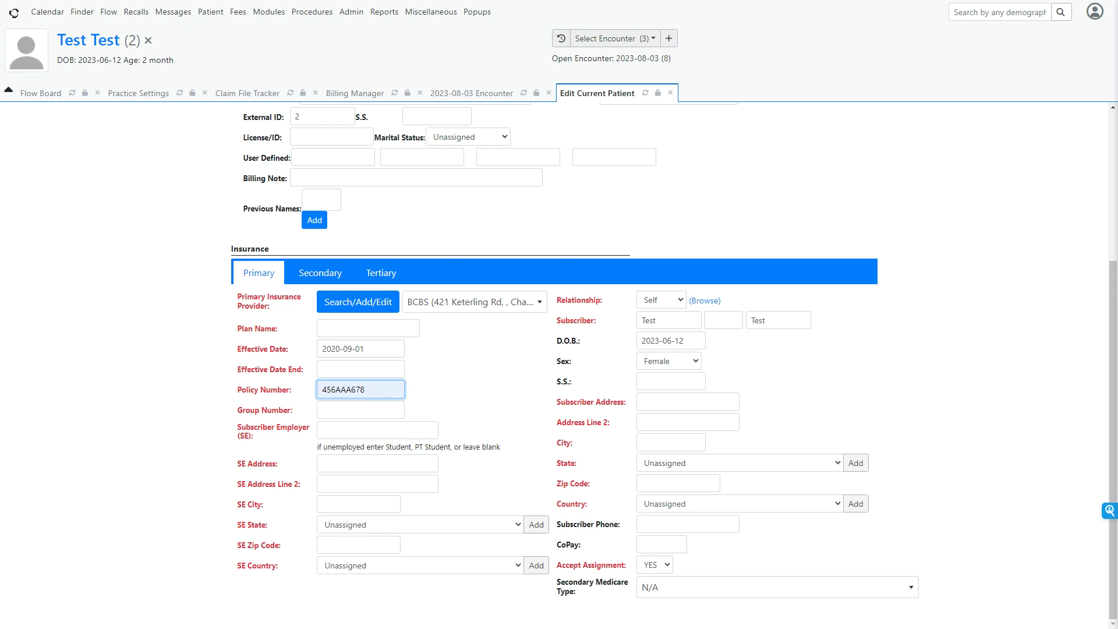
Save the patient's insurance details and refresh the claims list in the Billing Manager.
scroll(390, 306, "up", 4)
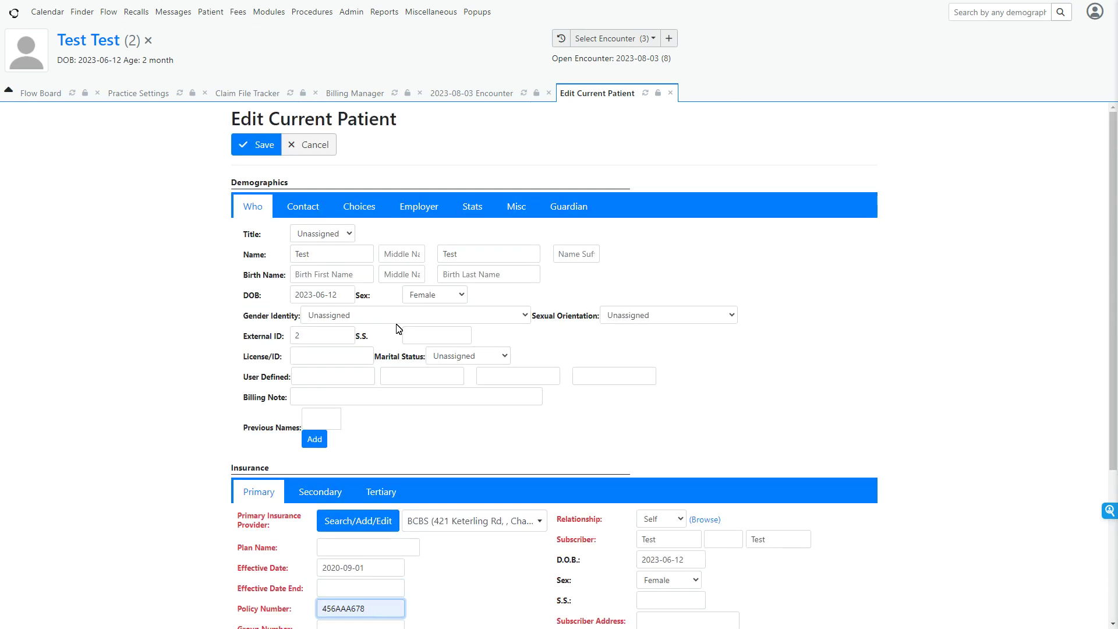
left_click(254, 145)
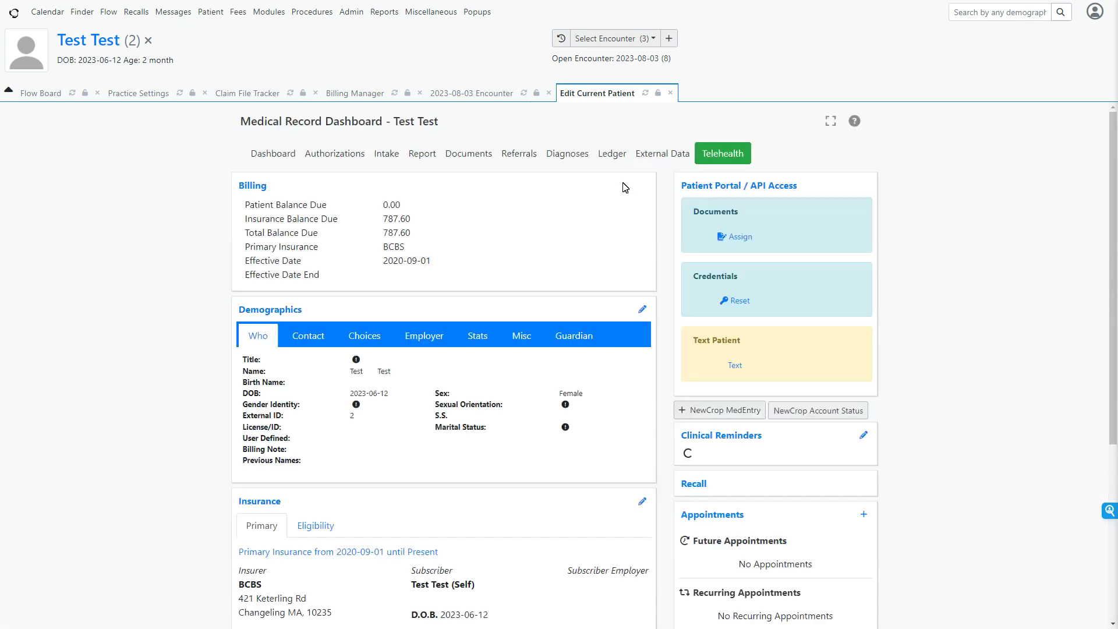
left_click(358, 94)
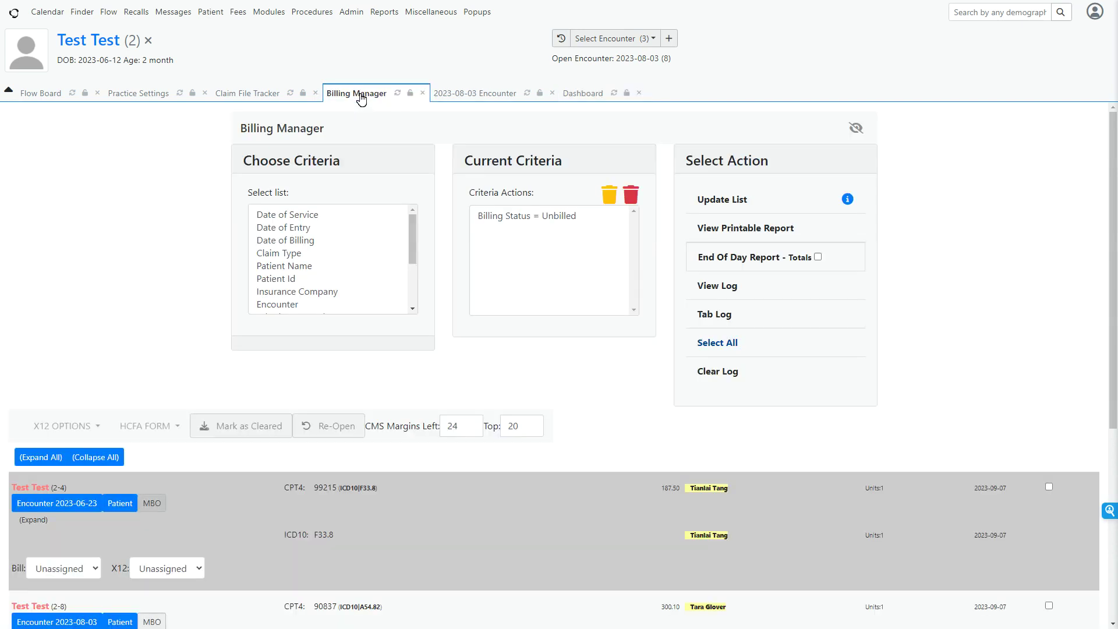
left_click(721, 200)
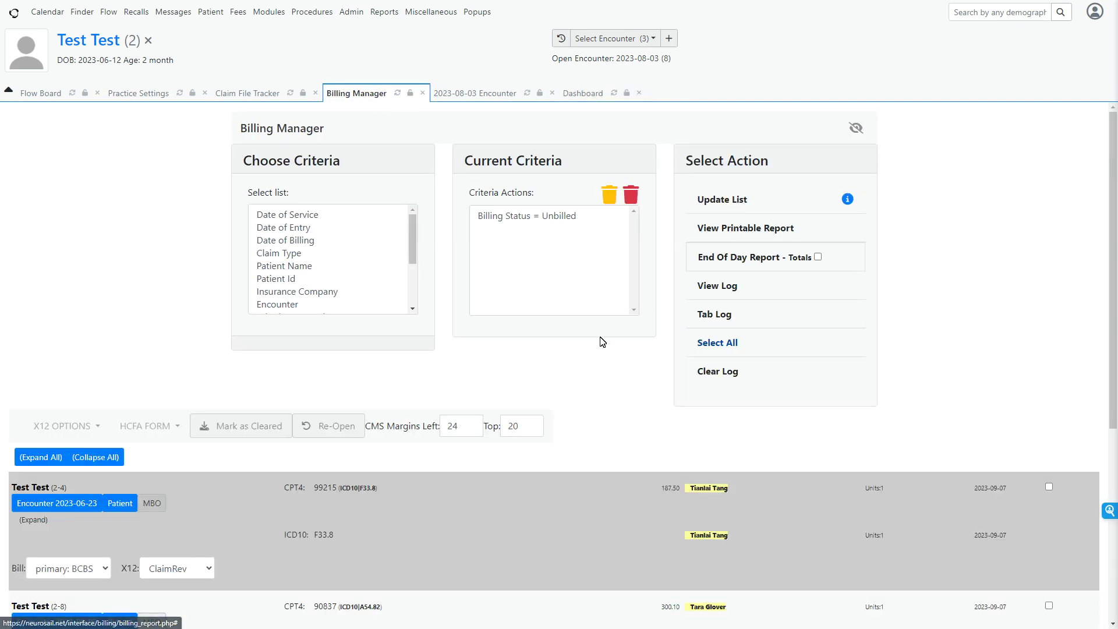
Open the BCBS insurance company record in the practice settings and check its payer ID and default X12 partner.
scroll(598, 341, "down", 5)
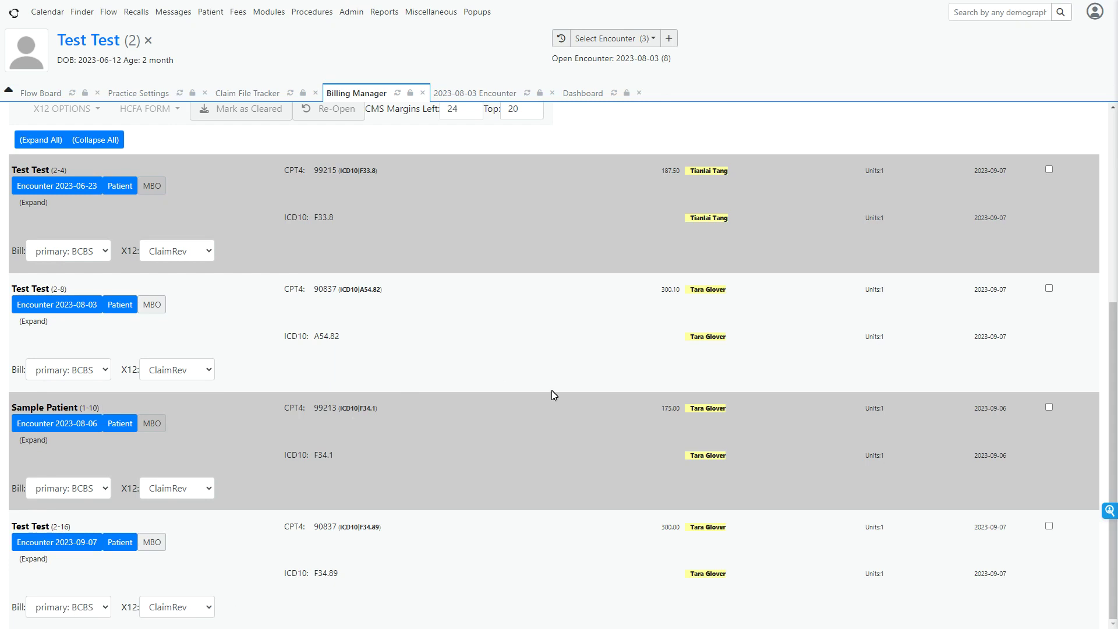
scroll(554, 394, "up", 5)
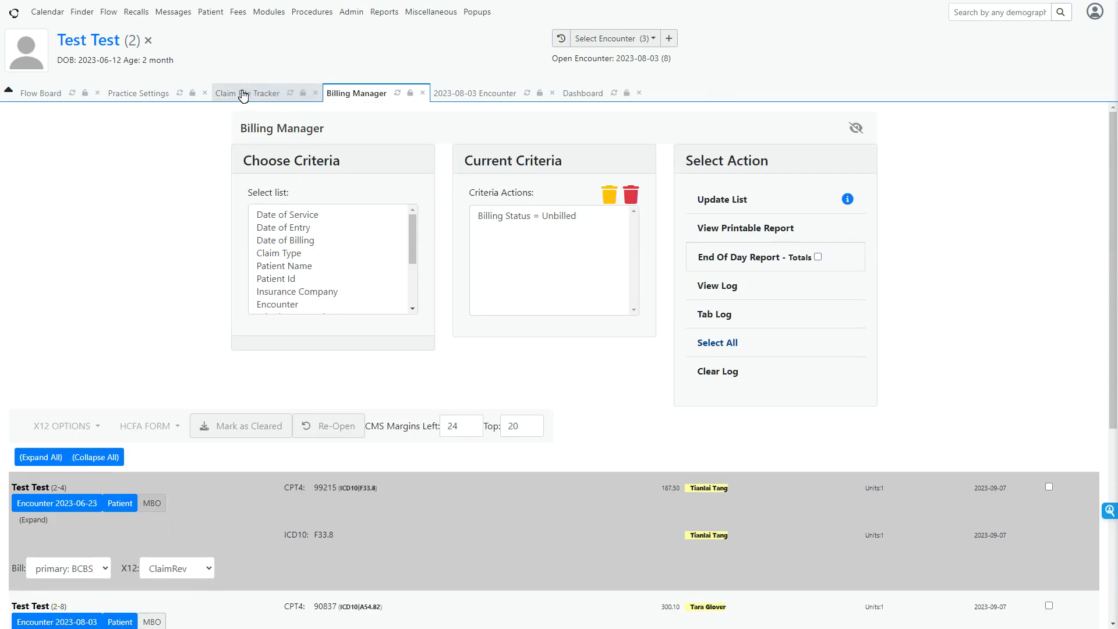
left_click(143, 94)
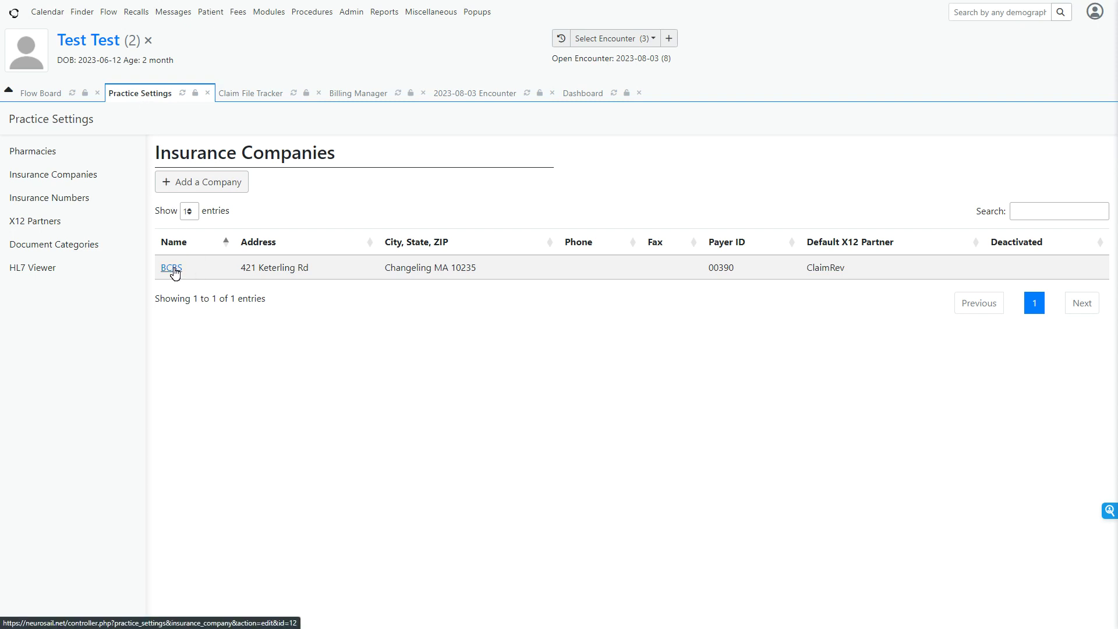
left_click(172, 268)
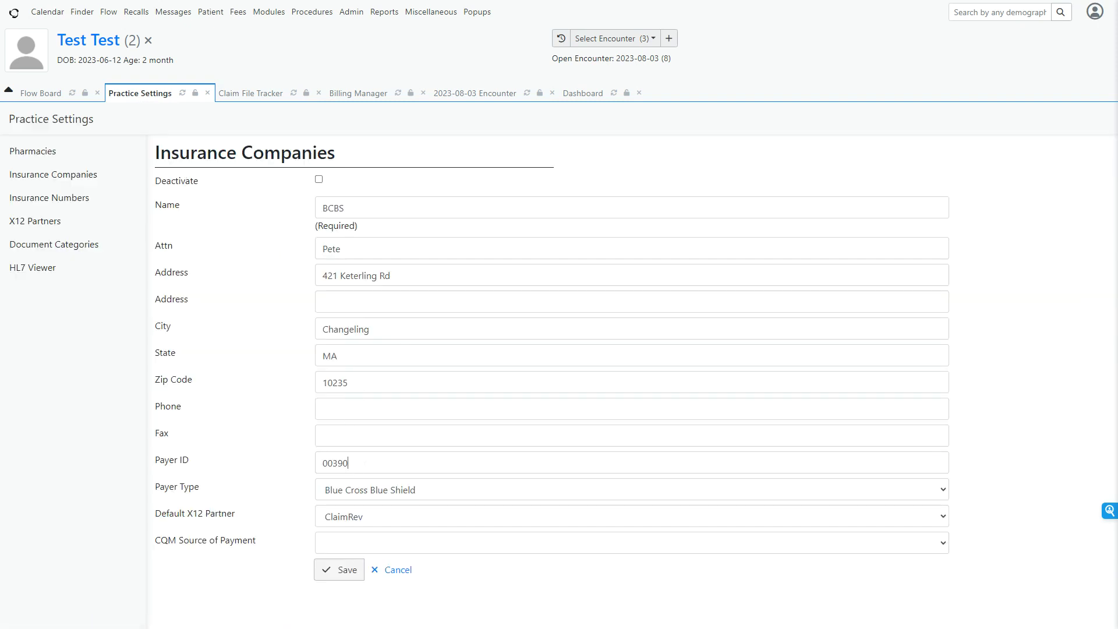
left_click_drag(347, 463, 273, 468)
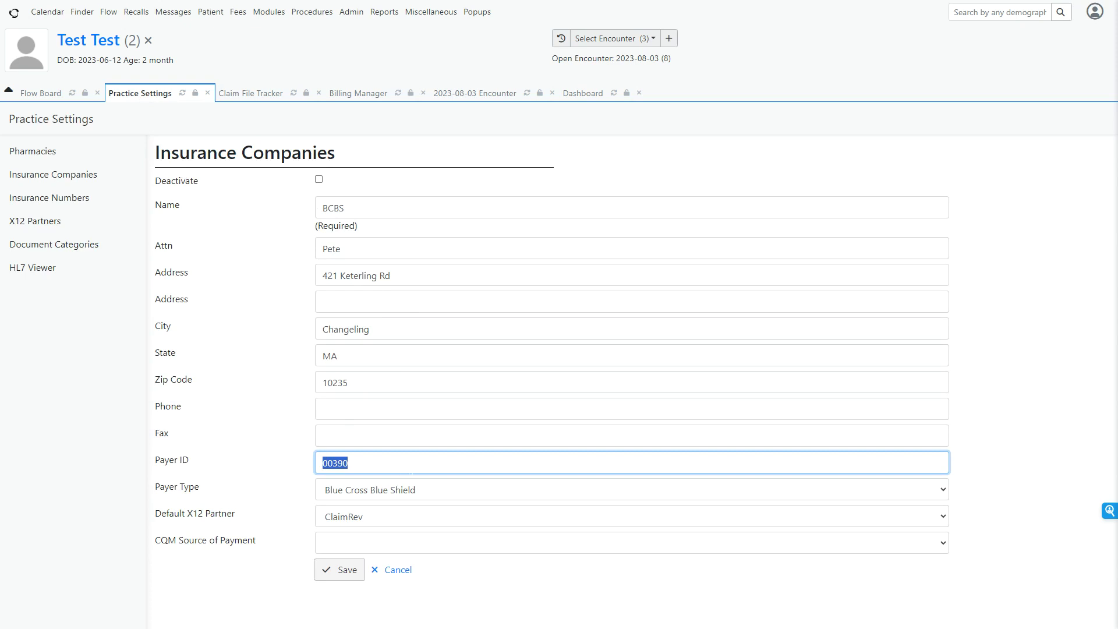
left_click(386, 520)
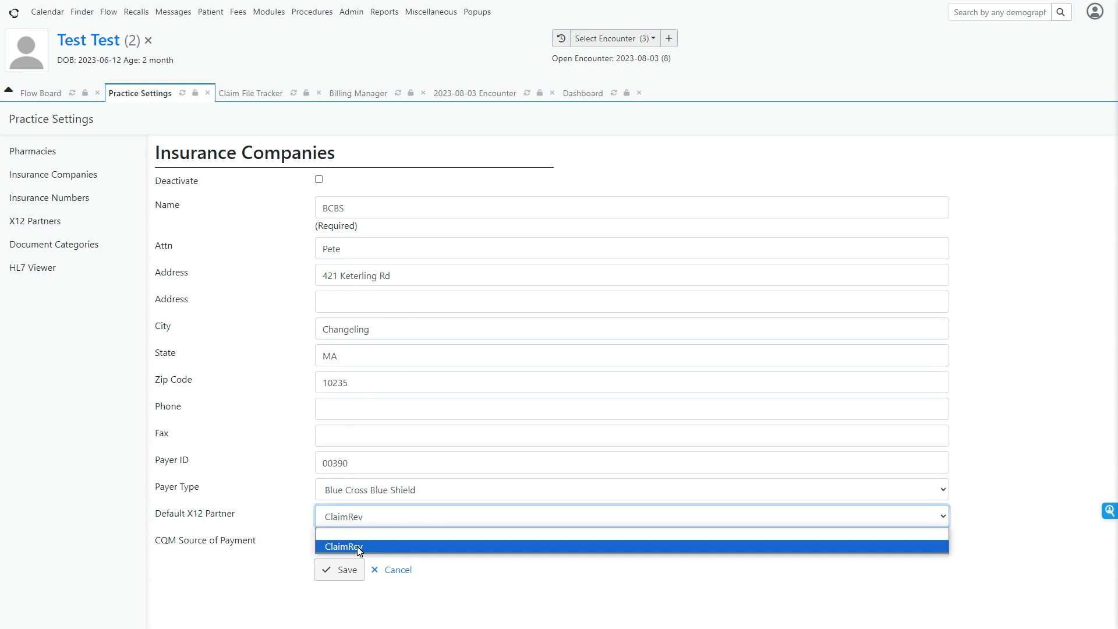
left_click(405, 514)
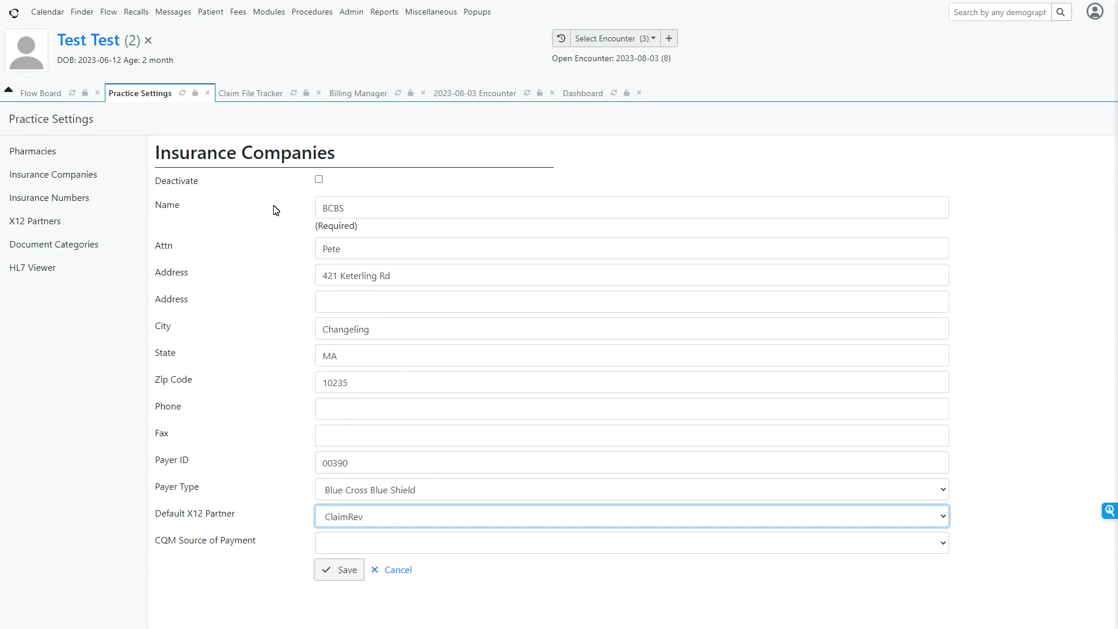
Return to the Billing Manager and select the claim for the 2023-06-23 encounter.
left_click(357, 97)
scroll(435, 513, "down", 5)
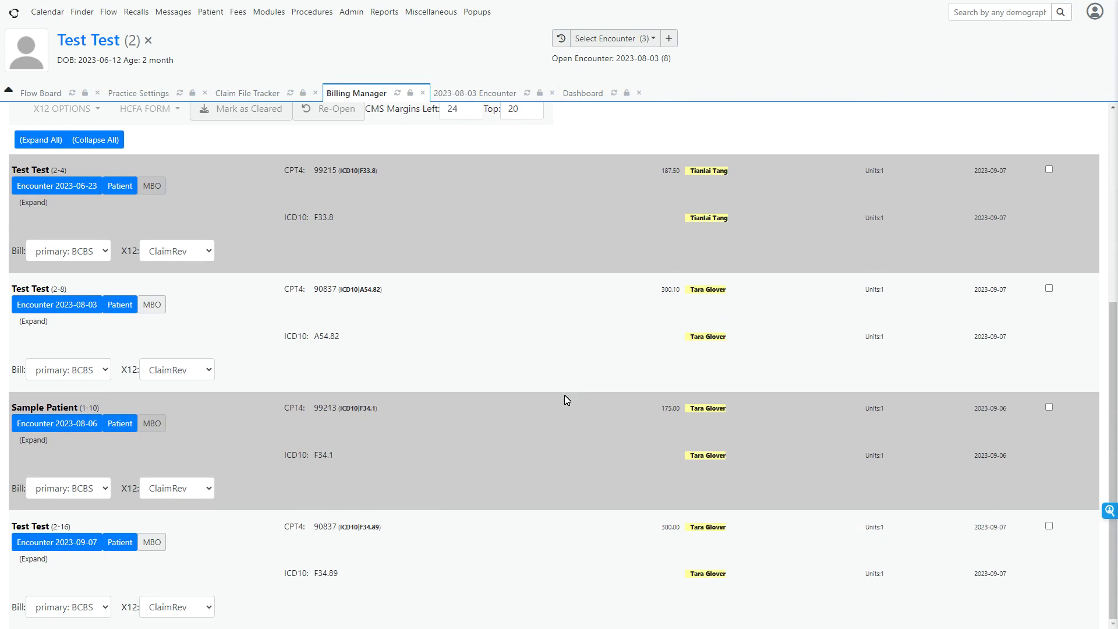
scroll(566, 400, "up", 5)
scroll(566, 400, "down", 1)
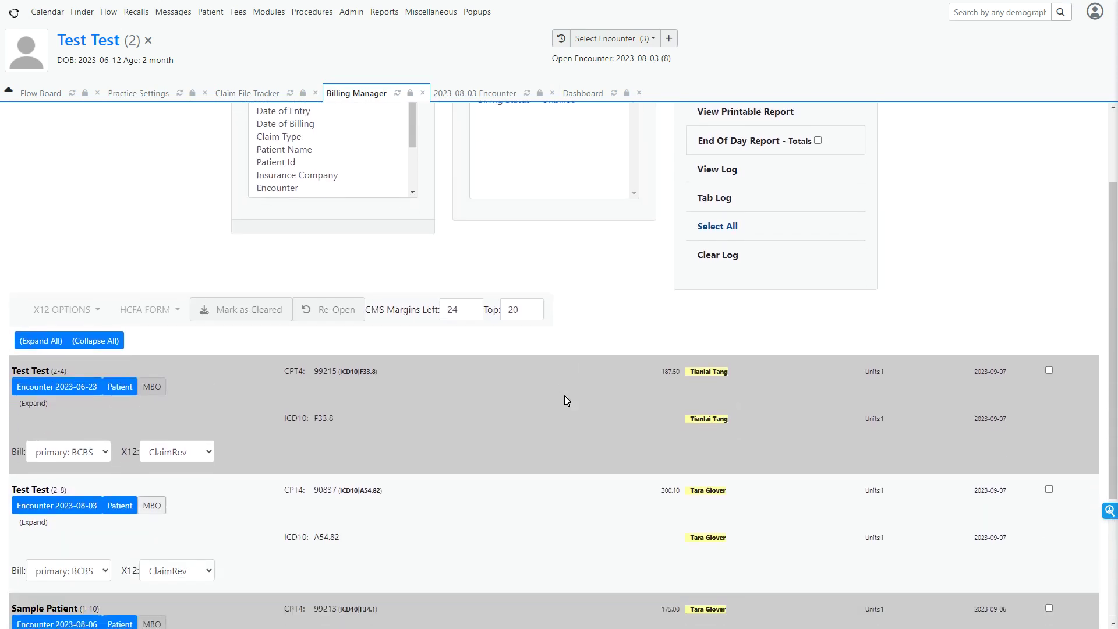
scroll(567, 401, "down", 3)
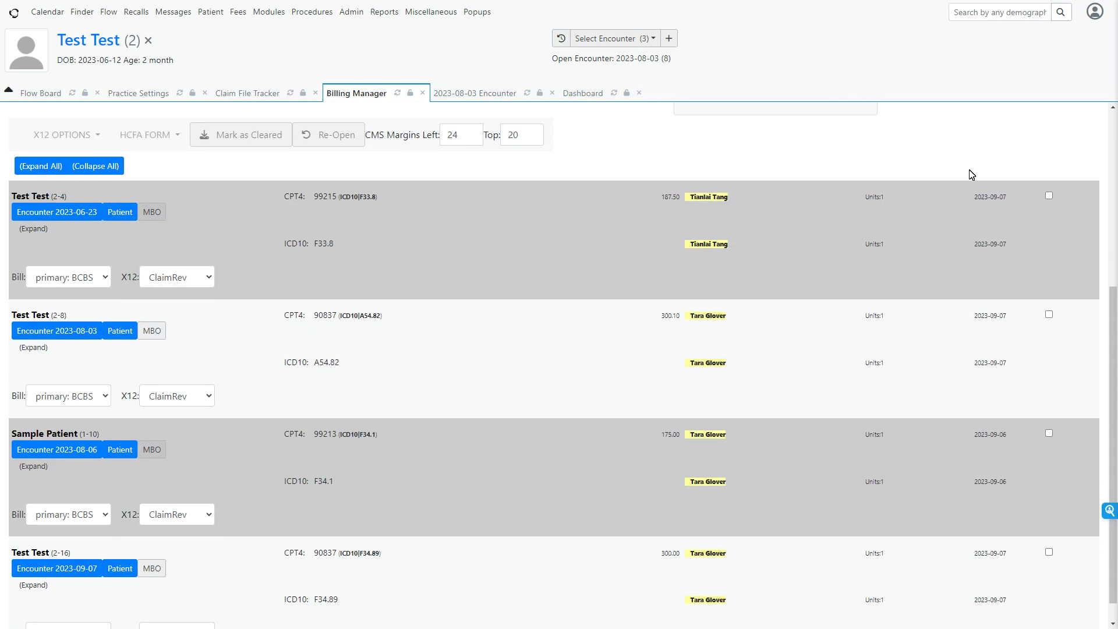
left_click(1048, 196)
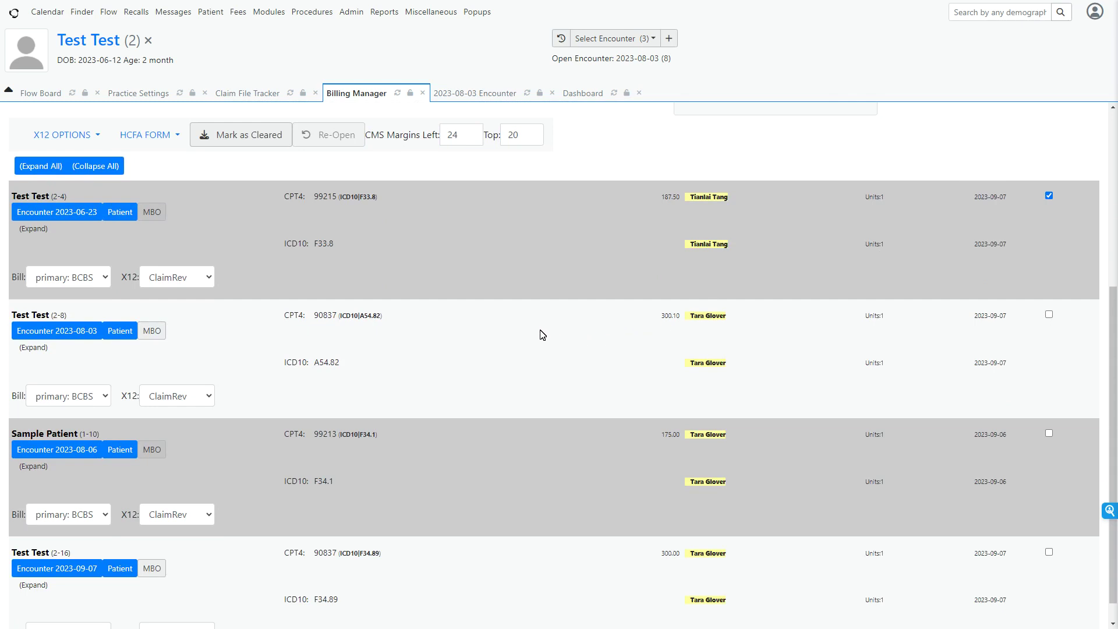
Review the miscellaneous HCFA-1500 billing options for the 2023-06-23 encounter and close them without changes.
left_click(156, 217)
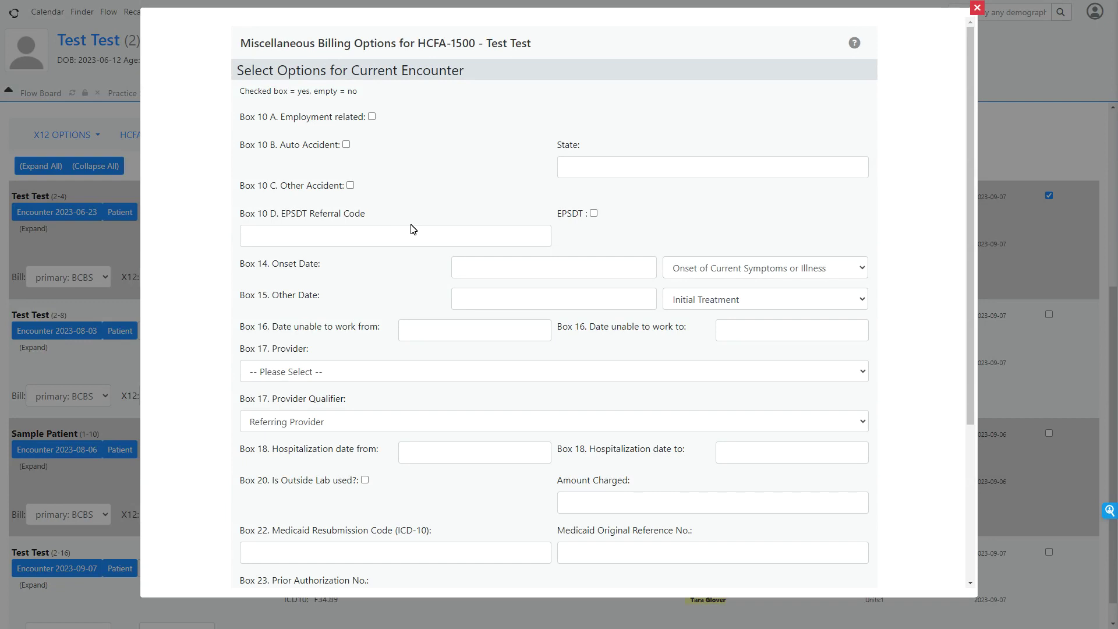
scroll(411, 229, "down", 4)
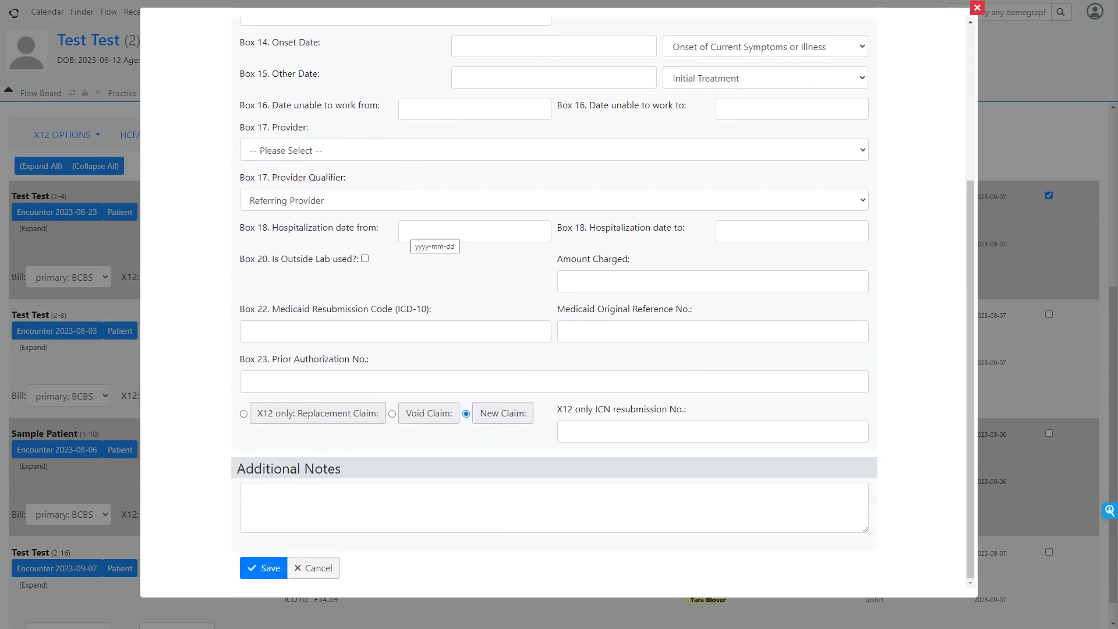
scroll(409, 235, "up", 4)
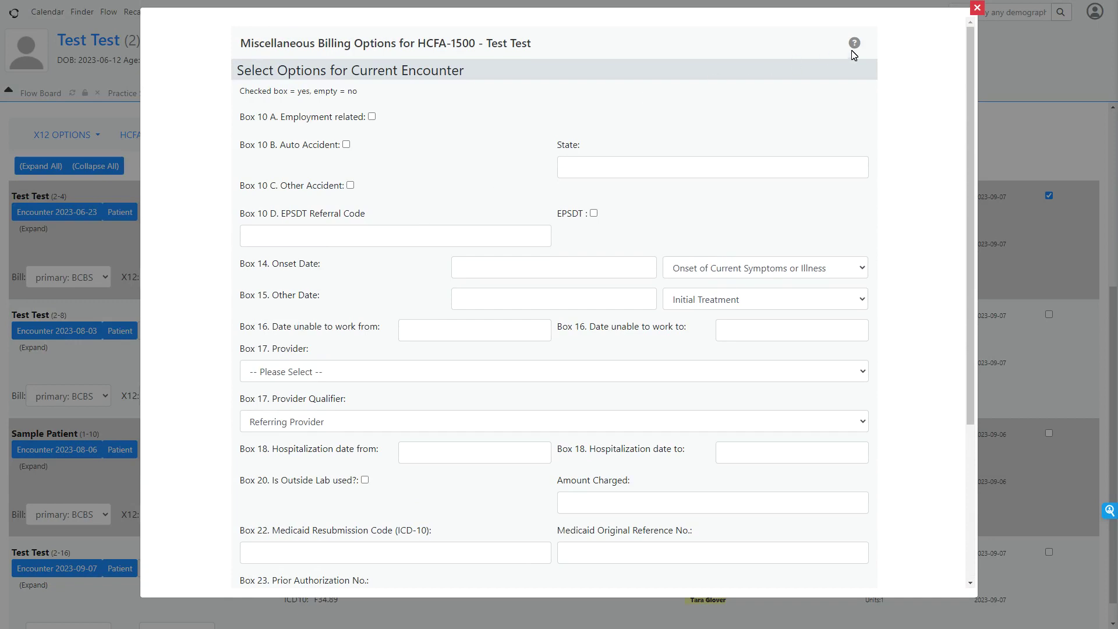
left_click(977, 9)
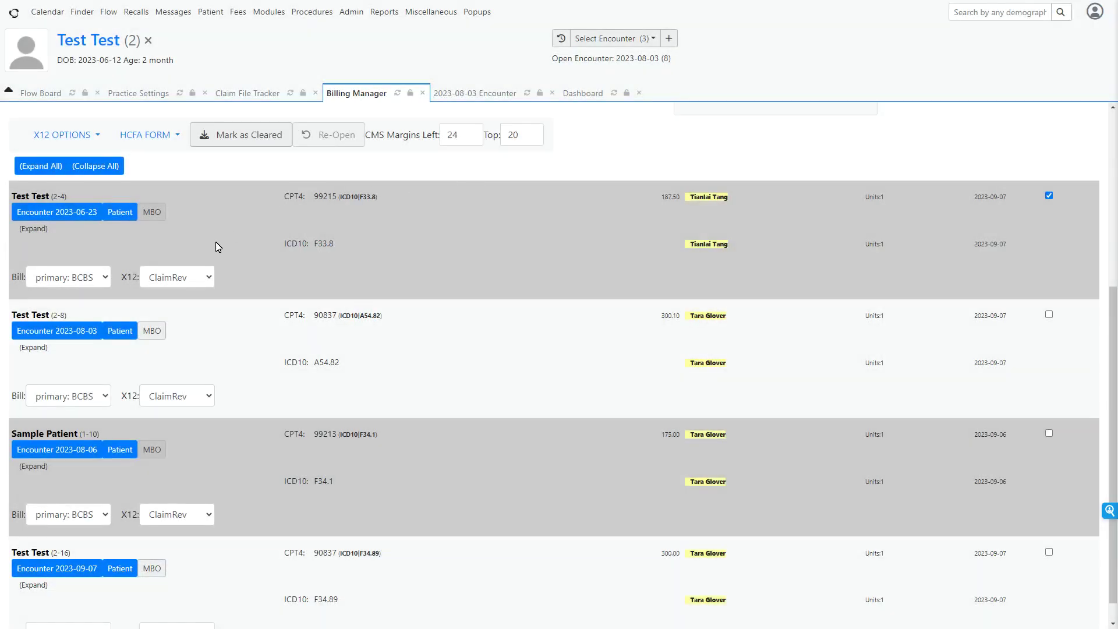
Run an X12 validation-only dry run on the selected 2023-06-23 claim.
scroll(379, 249, "up", 5)
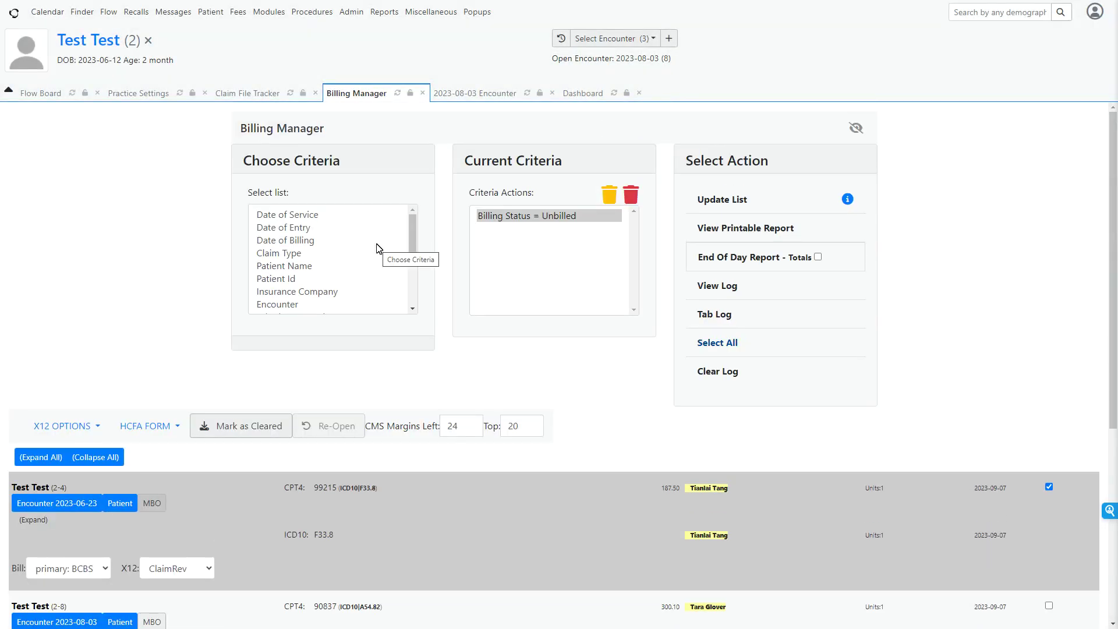
left_click(79, 427)
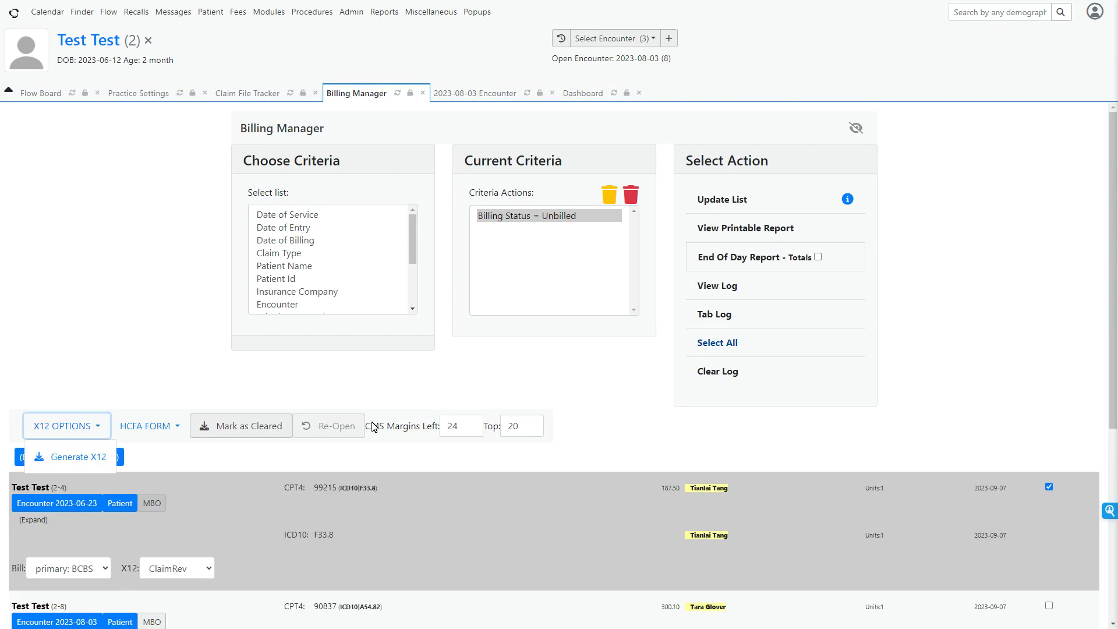
left_click(92, 457)
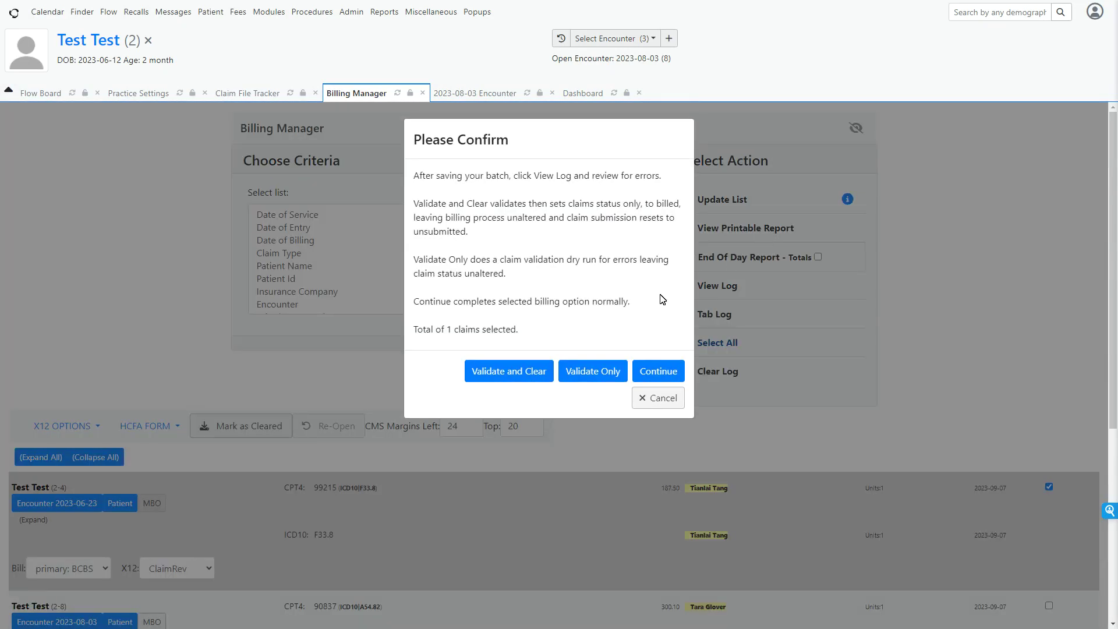
left_click(592, 372)
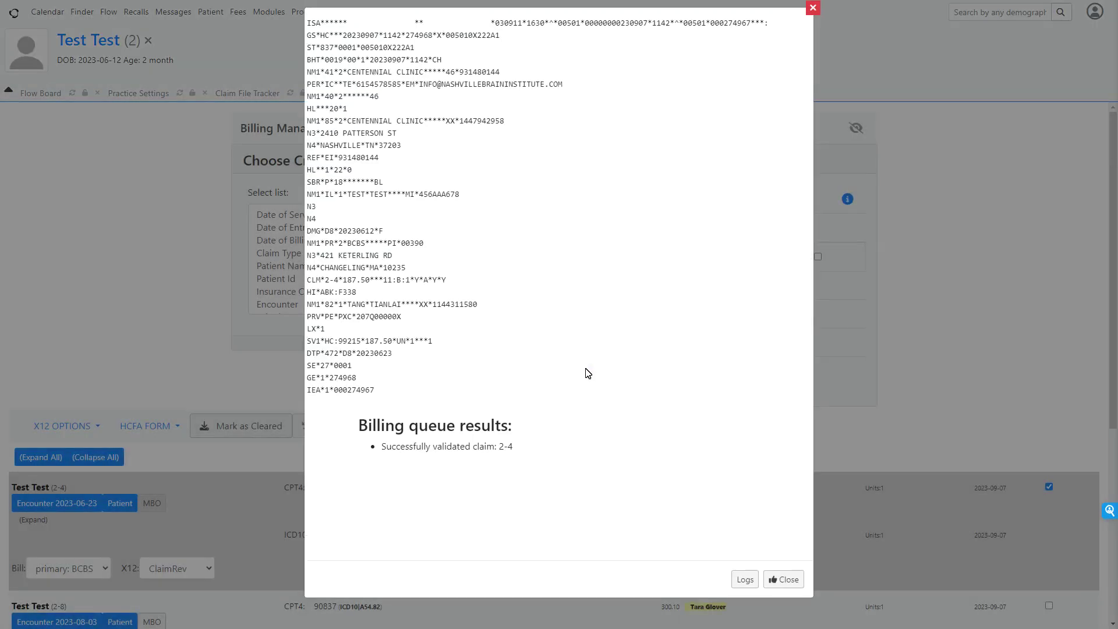
Check the billing log for the validated claim, and close the log and the validation results.
left_click(747, 579)
left_click_drag(425, 28, 379, 41)
left_click(415, 57)
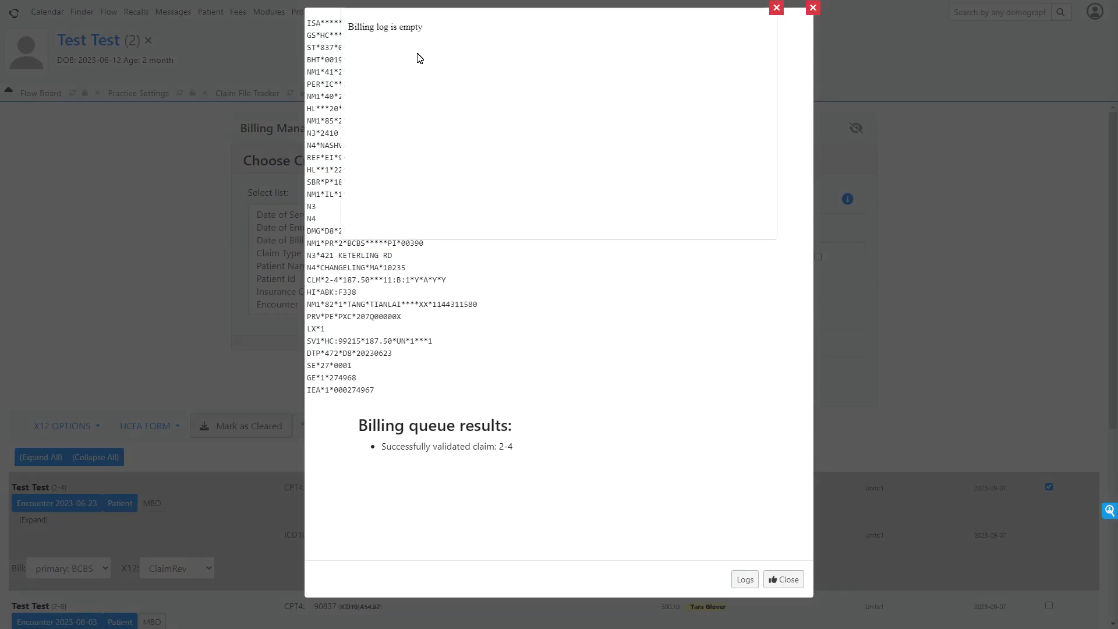
left_click(777, 10)
left_click(784, 580)
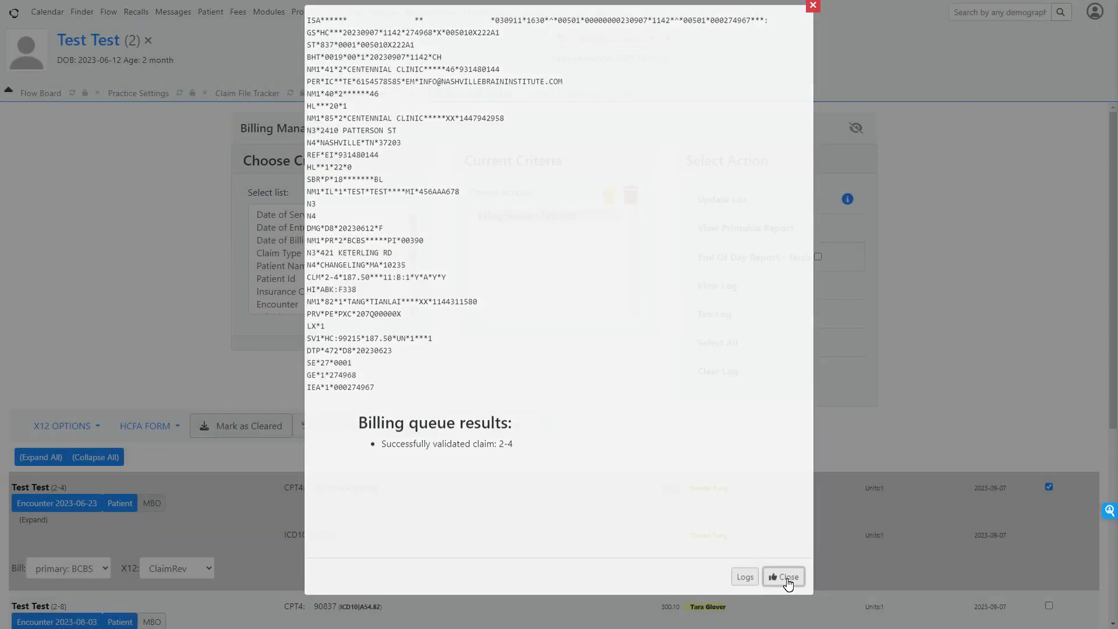
Generate the X12 file for the selected claim with normal billing, check the billing log and close the results.
left_click(76, 425)
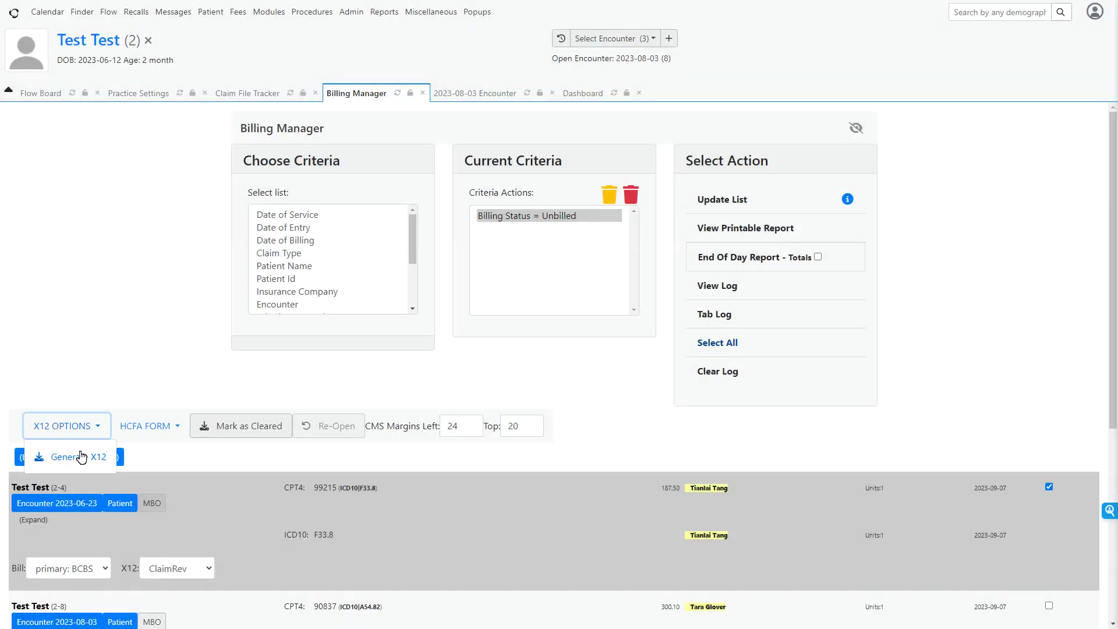
left_click(81, 458)
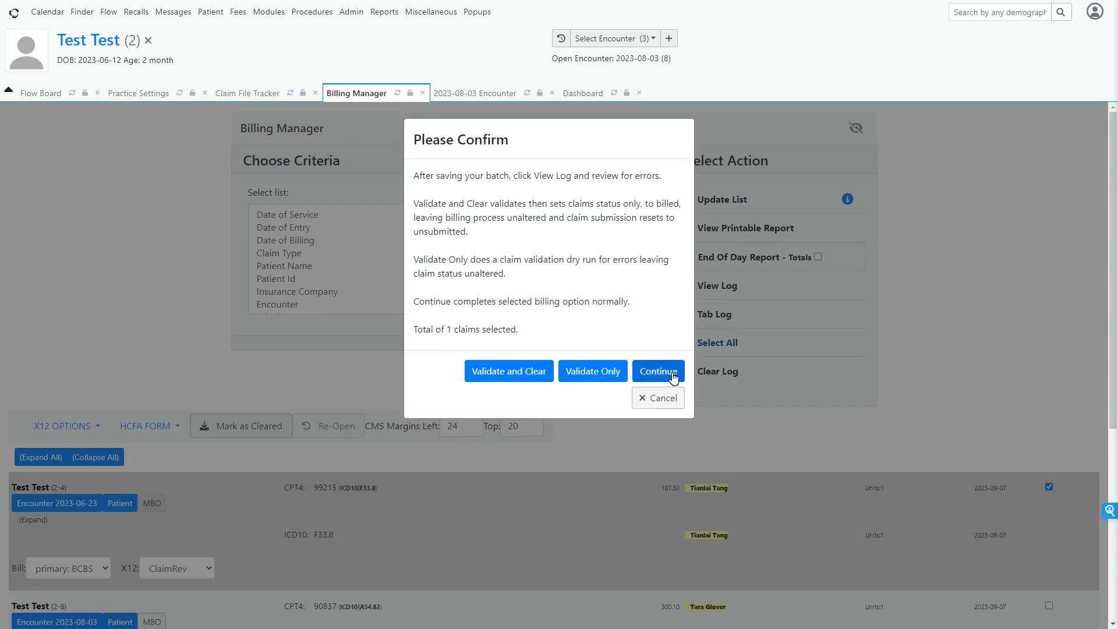
left_click(667, 372)
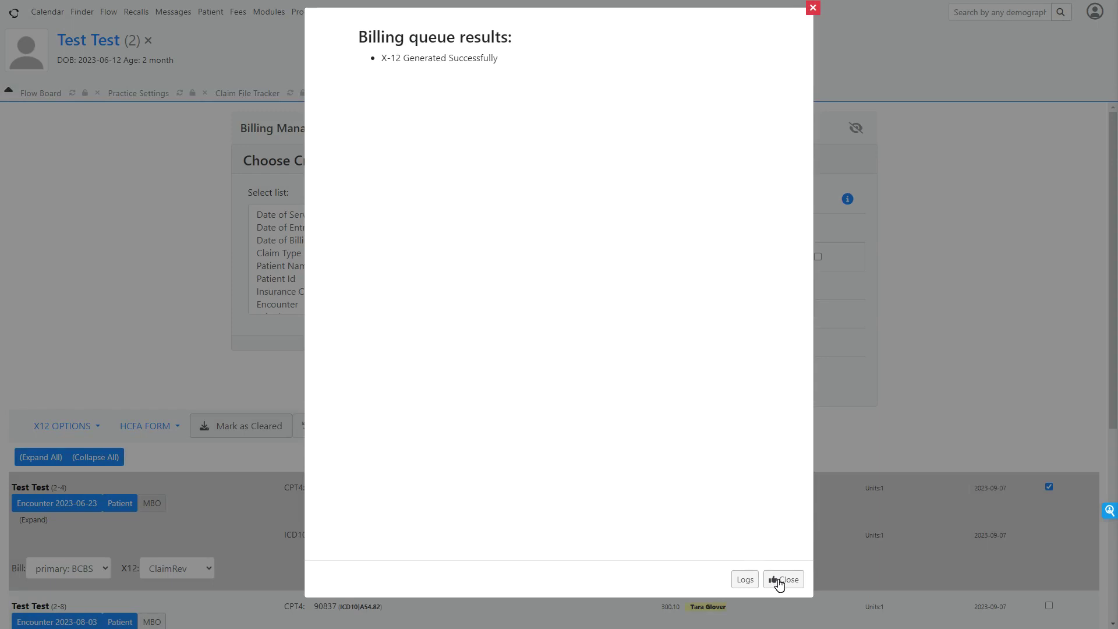
left_click(745, 582)
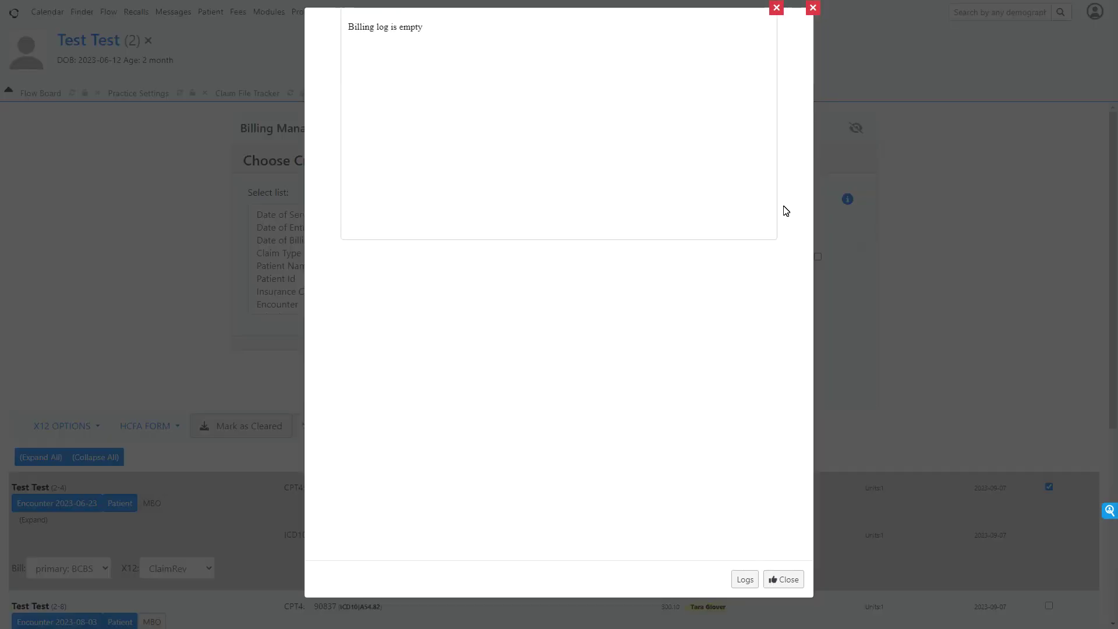
left_click(776, 8)
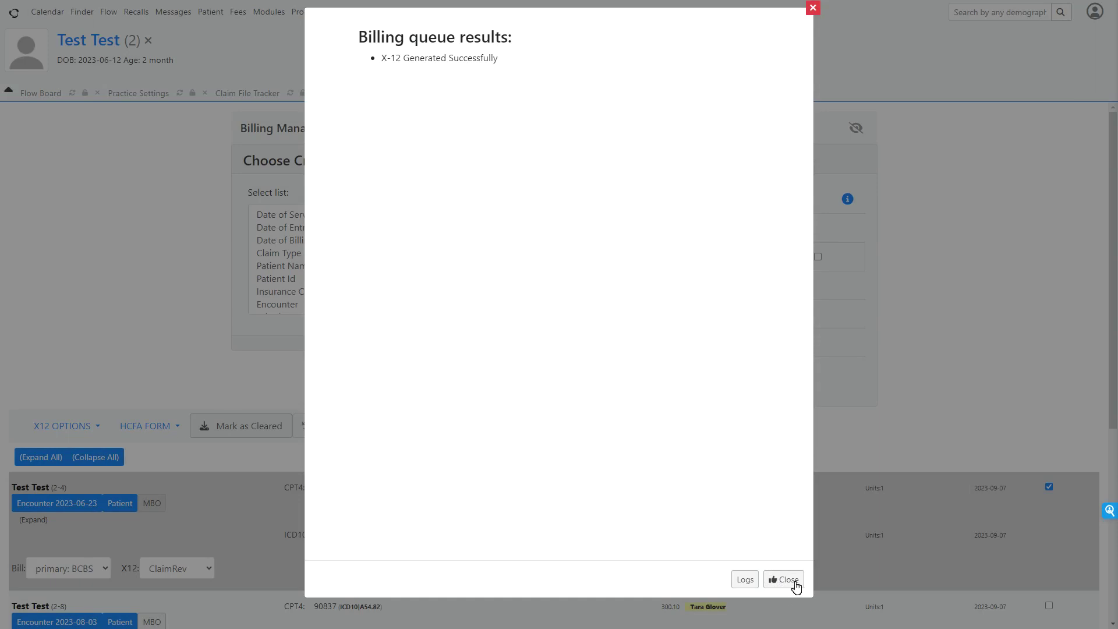
left_click(783, 580)
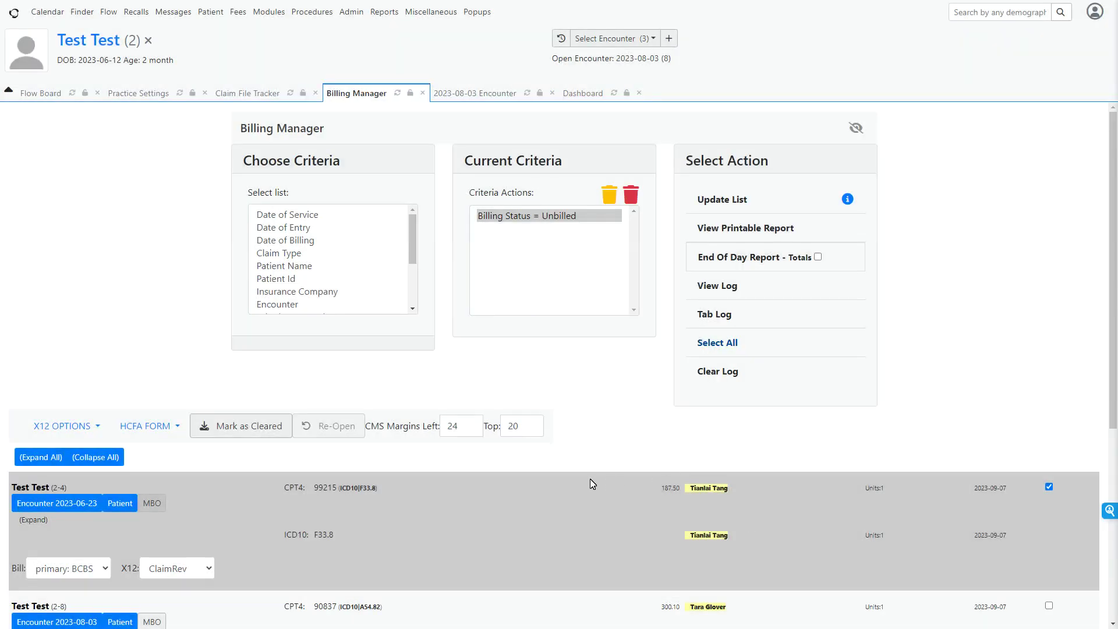
left_click(247, 99)
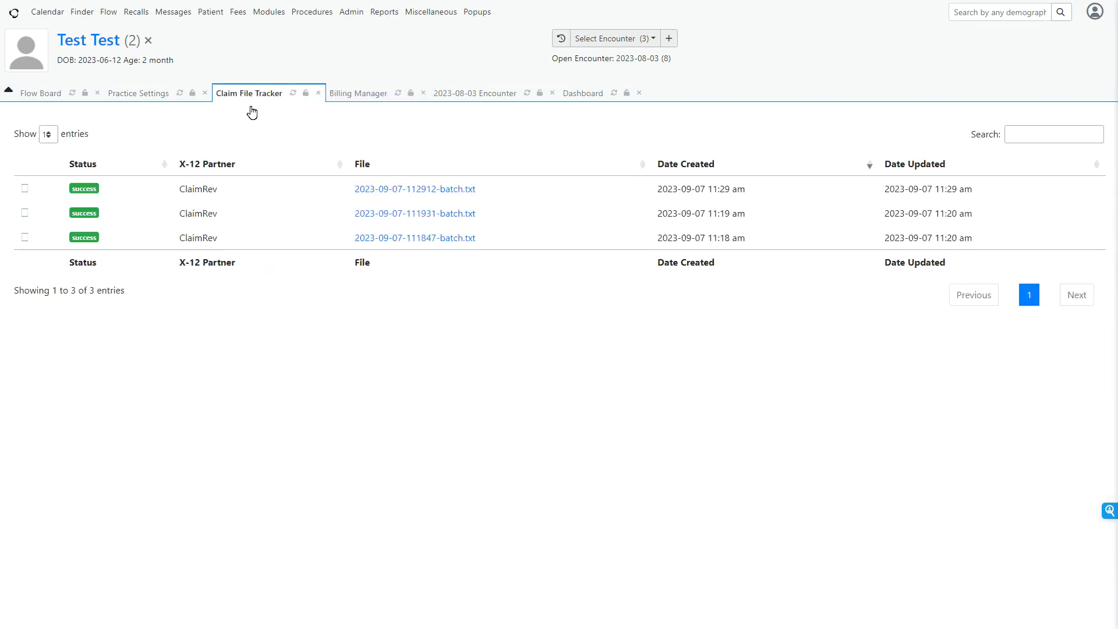
left_click(292, 93)
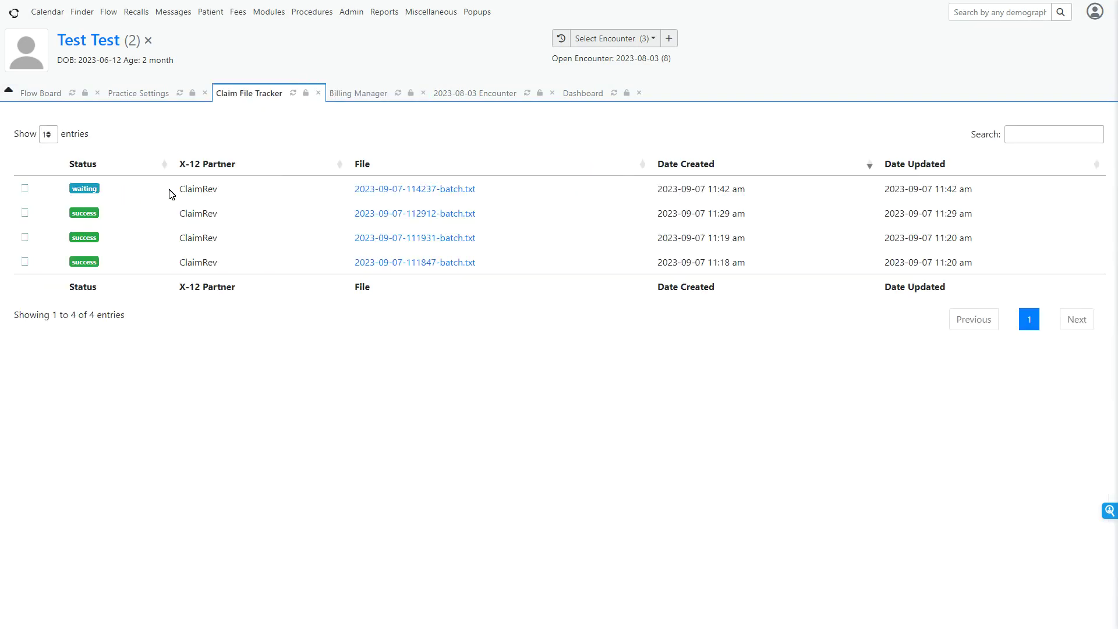
left_click(440, 189)
left_click(295, 93)
Return to the Billing Manager and look through the list of unbilled claims.
left_click(376, 95)
scroll(504, 380, "down", 2)
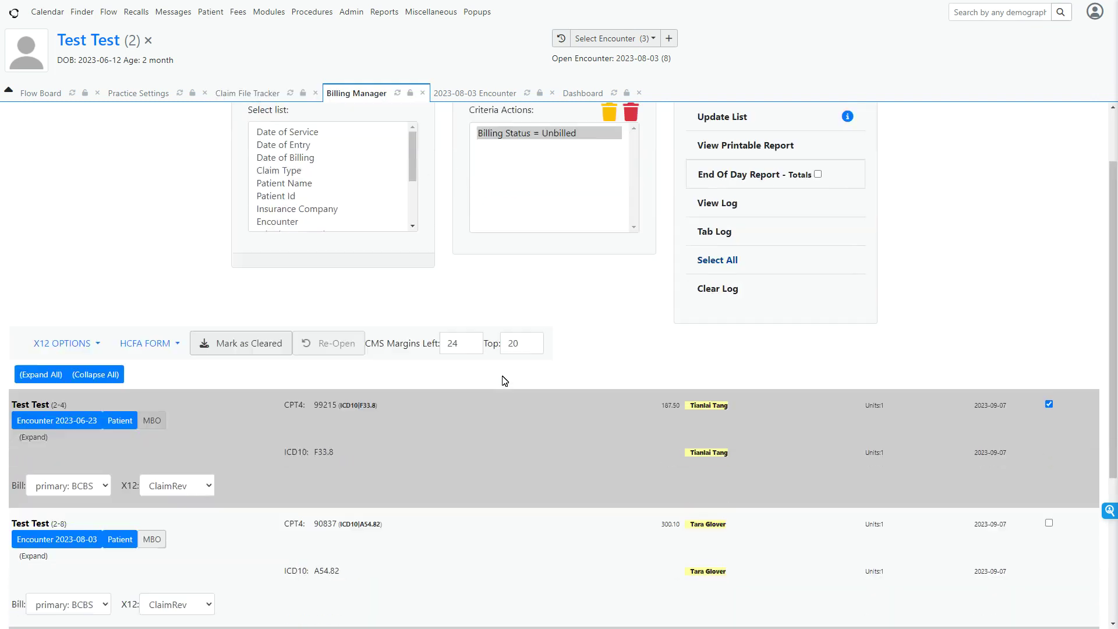
scroll(504, 380, "down", 4)
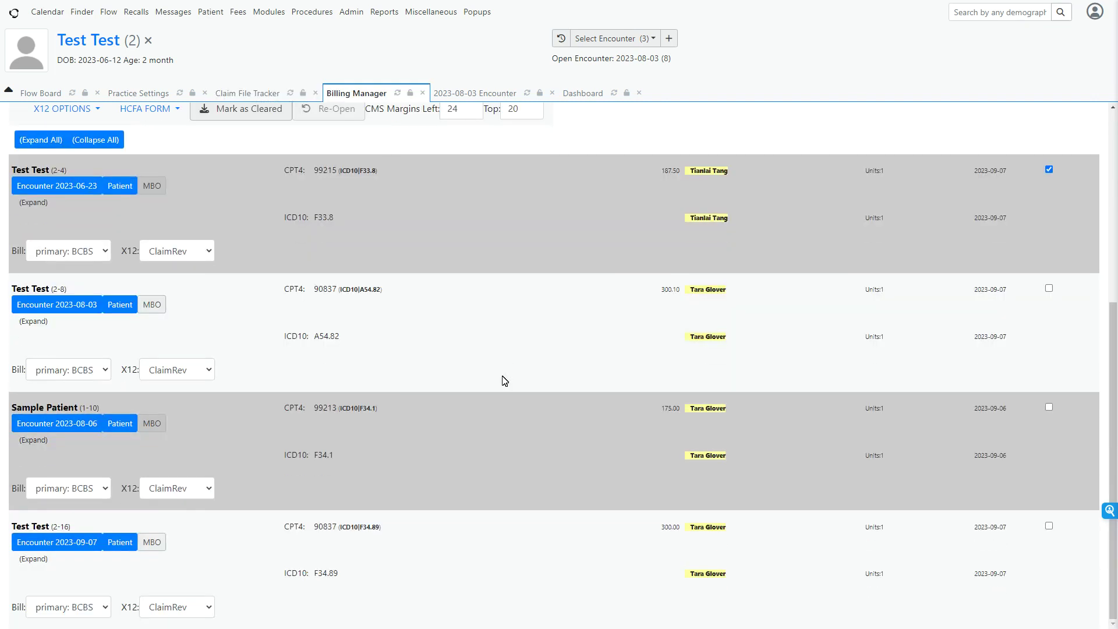
scroll(504, 379, "up", 5)
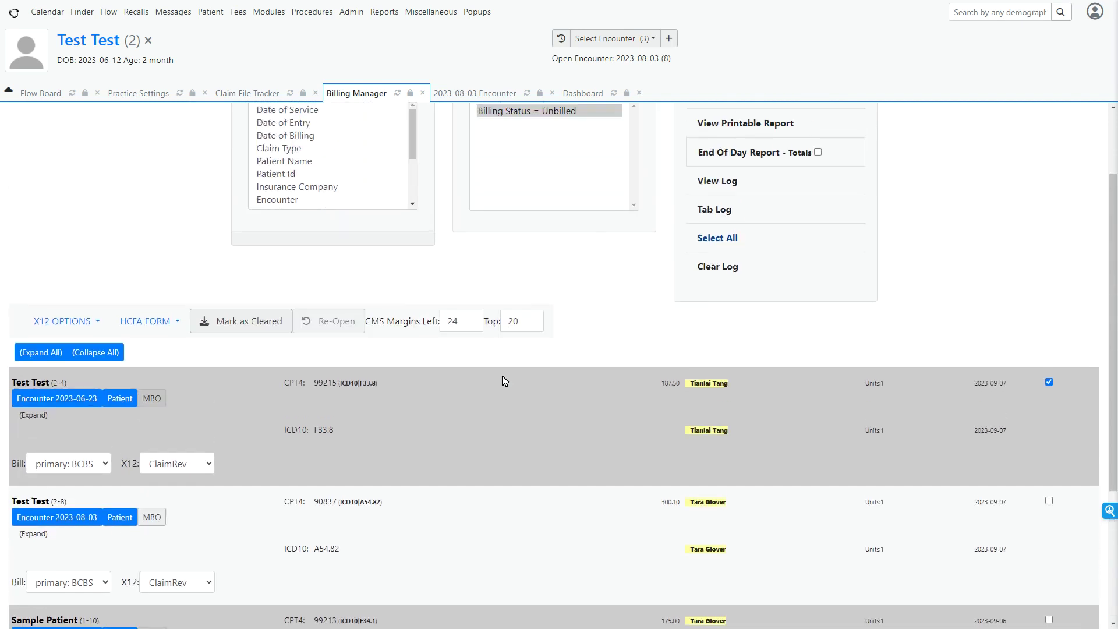